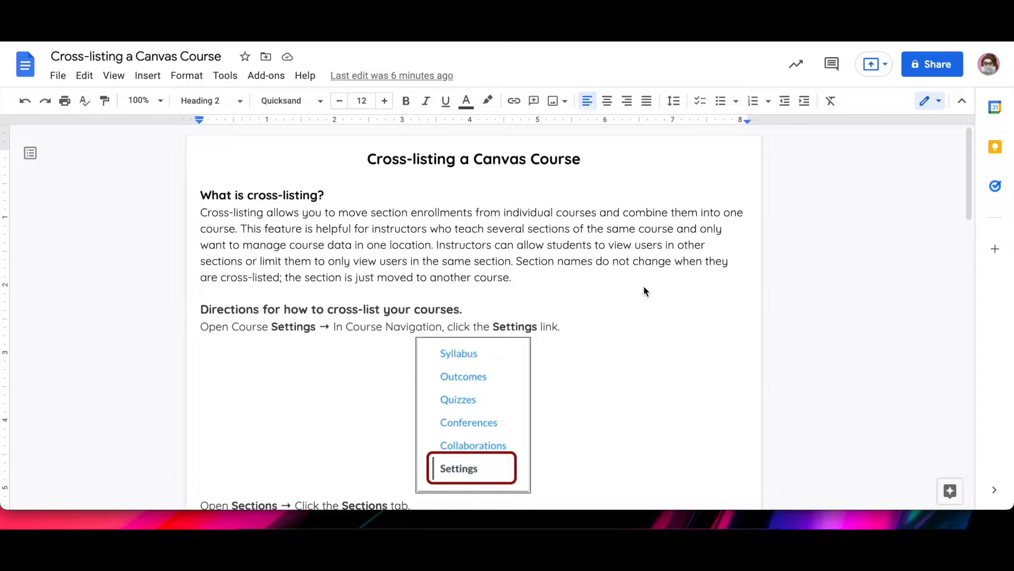
Step: Review the cross-listing directions from the introduction through confirming the cross-listing, including the Sections and Cross-List this Section instructions
scroll(607, 338, "down", 8)
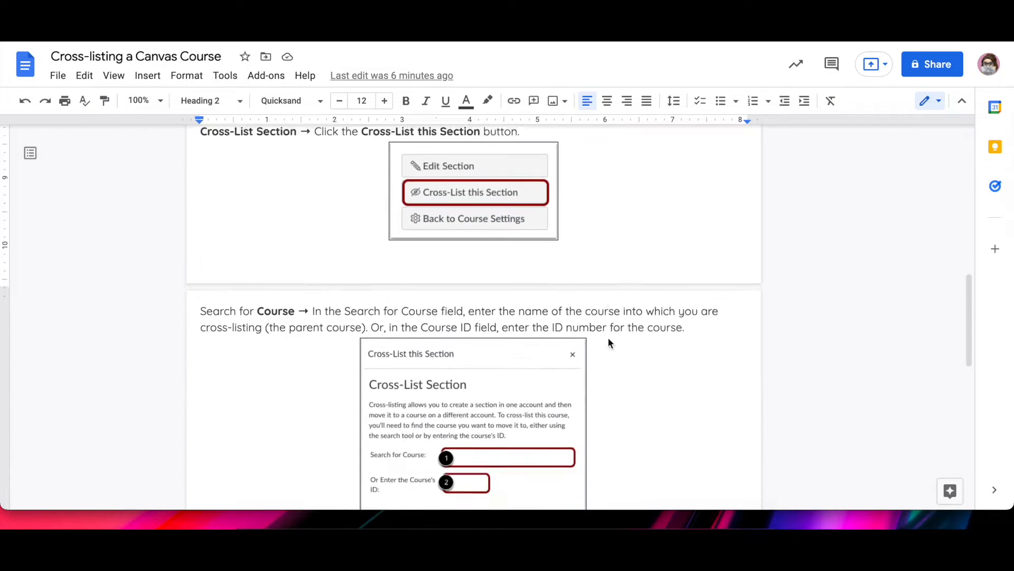
scroll(608, 341, "down", 2)
scroll(501, 423, "down", 5)
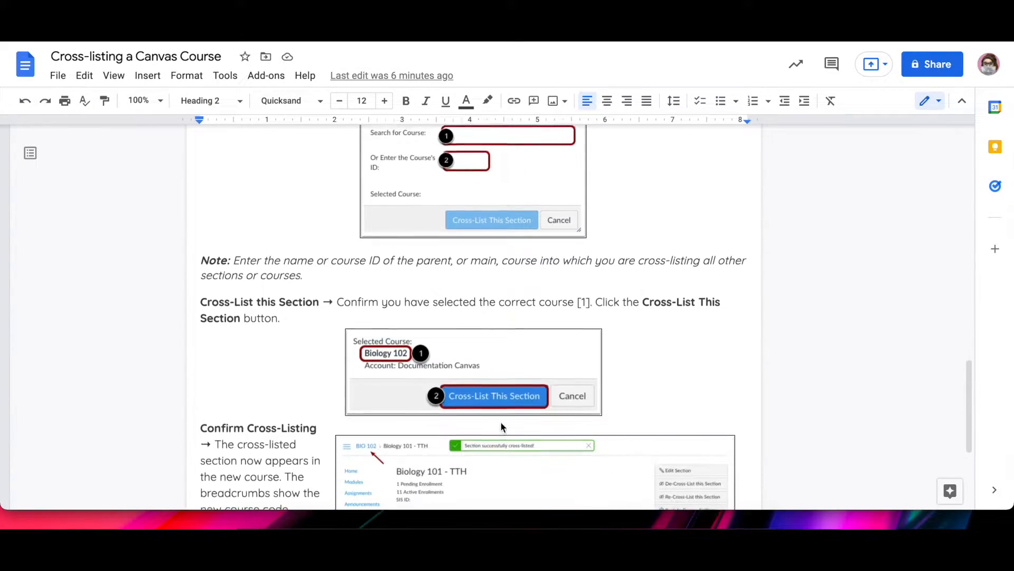
scroll(500, 424, "down", 3)
scroll(501, 424, "up", 12)
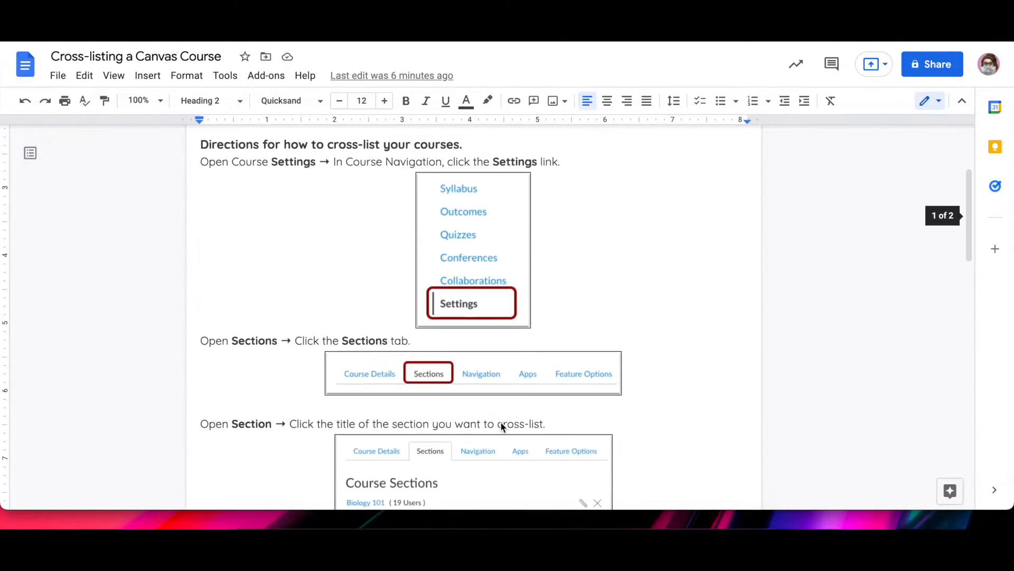
scroll(501, 426, "up", 3)
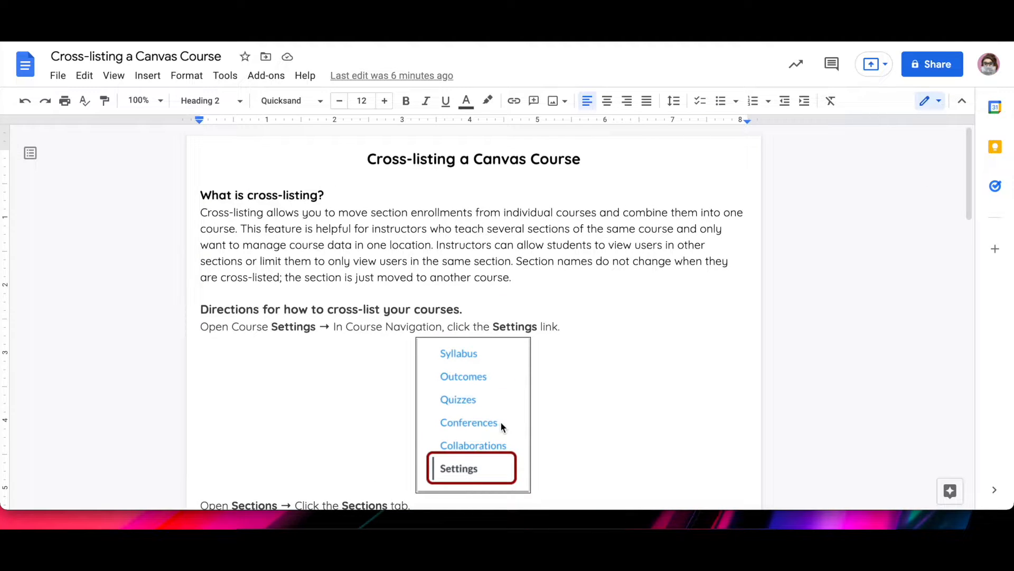
scroll(501, 426, "down", 4)
scroll(501, 426, "down", 3)
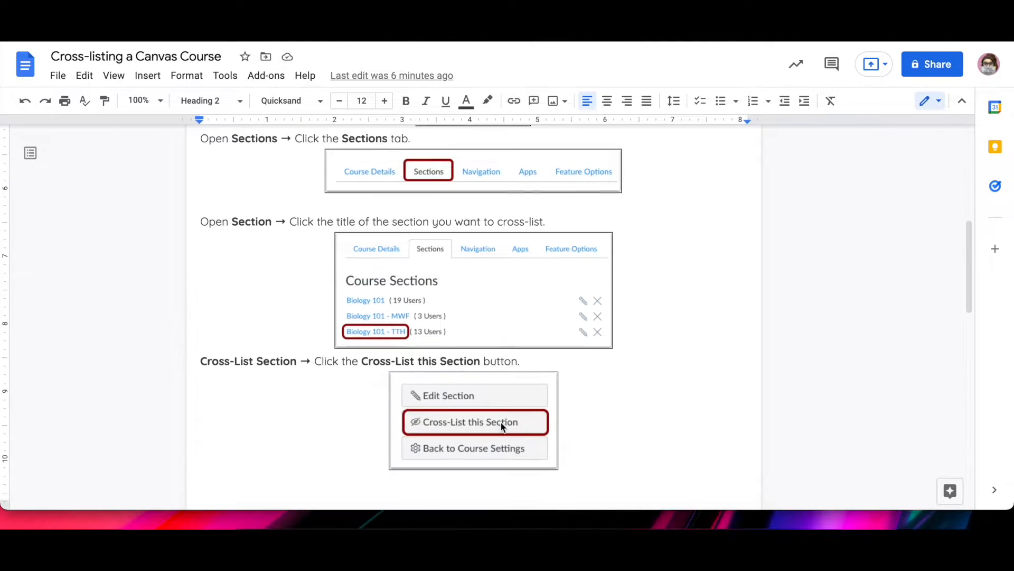
Step: Switch to the Chrome window showing the Waukee Schools course list in Canvas
left_click(369, 527)
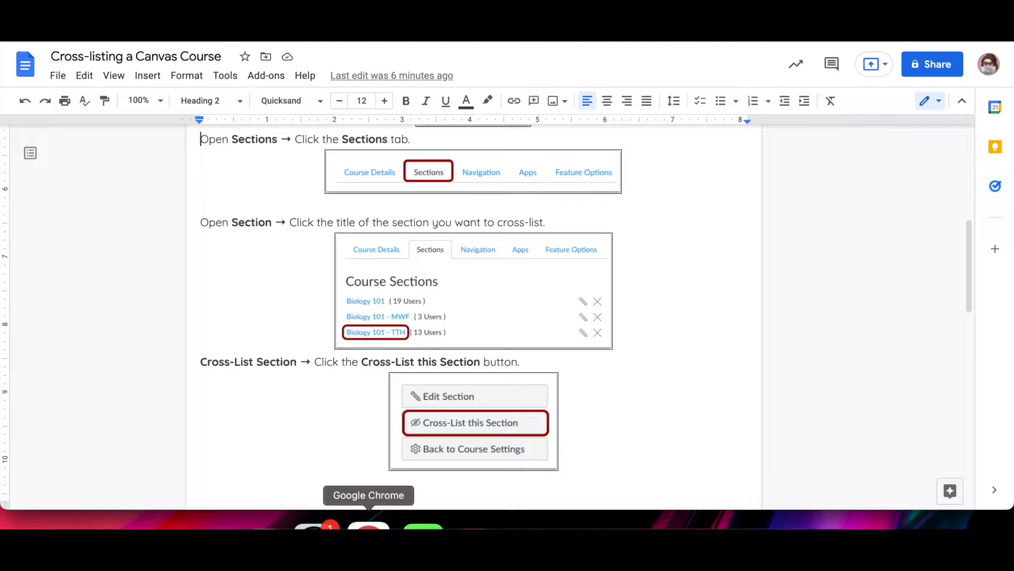
right_click(368, 527)
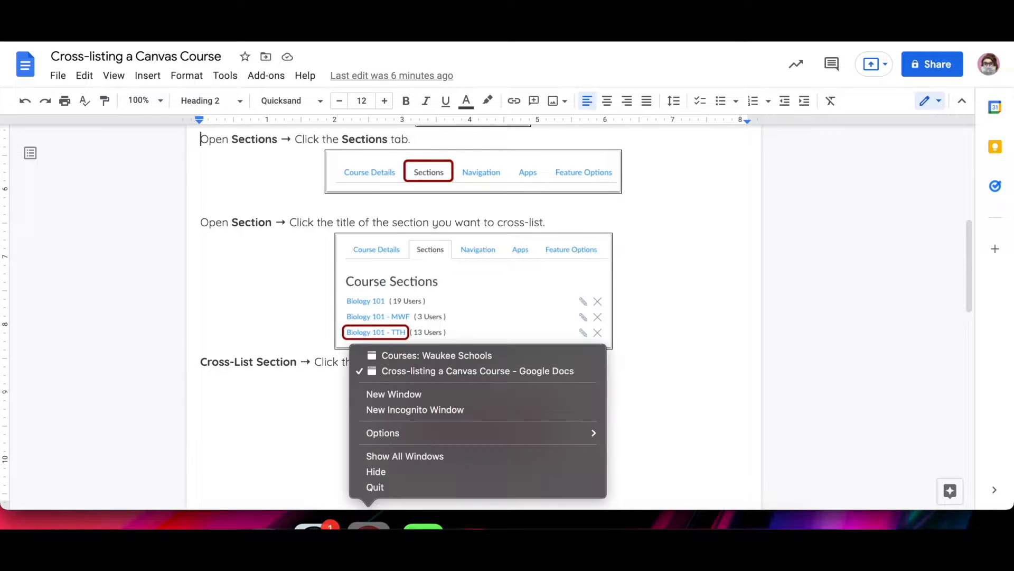
left_click(438, 355)
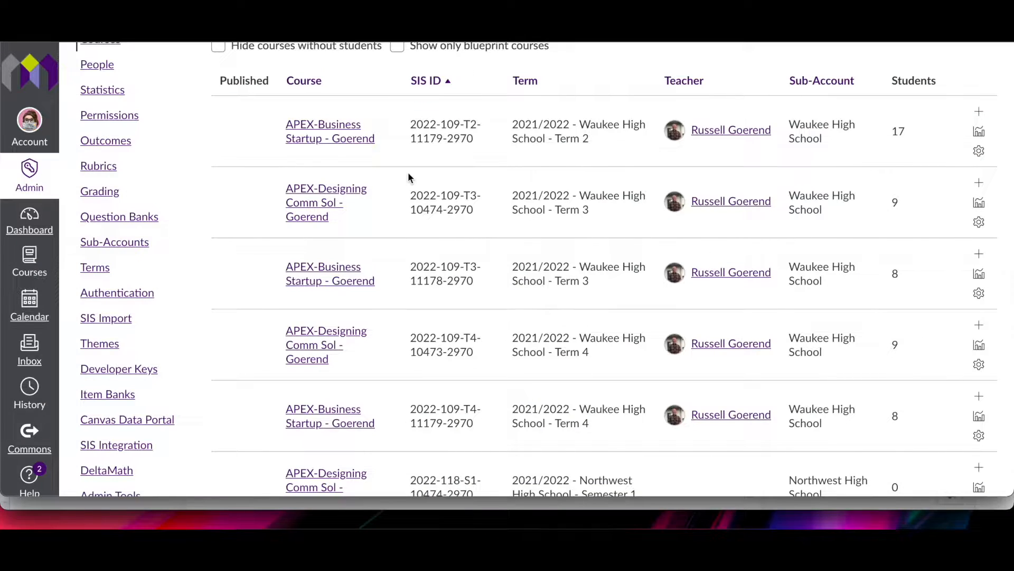
Step: Open the profile of the teacher of the first listed APEX-Business Startup course and start acting as that user
left_click(738, 132)
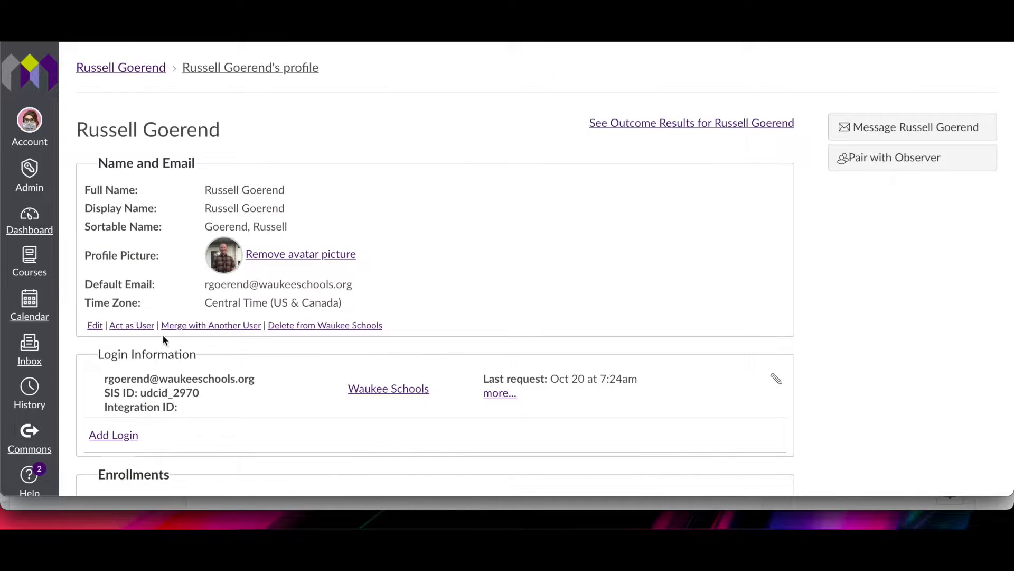
left_click(135, 326)
scroll(488, 440, "down", 3)
left_click(515, 465)
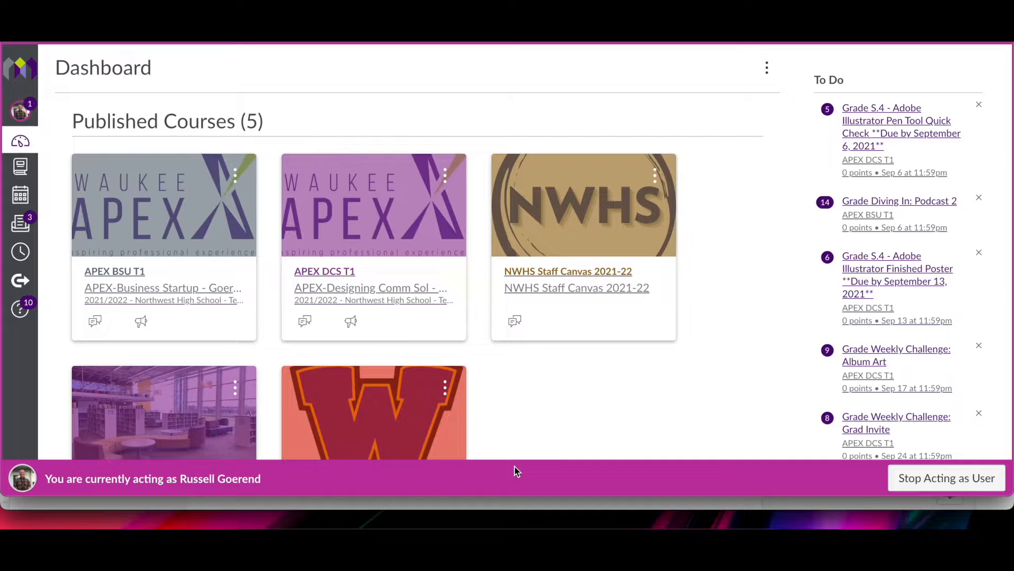
Step: Open the teacher's full list of all courses
left_click(21, 167)
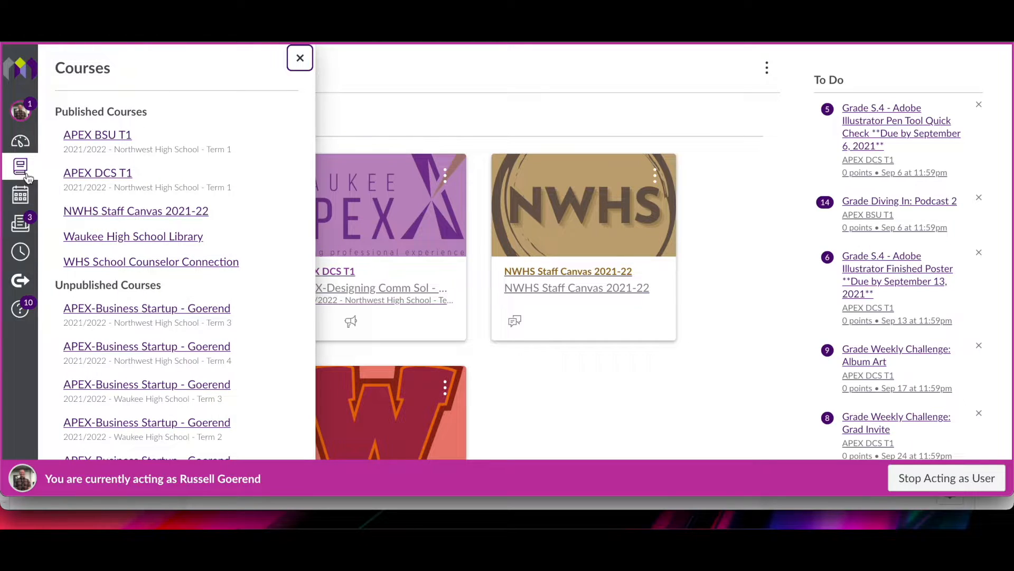
scroll(197, 294, "down", 10)
left_click(90, 417)
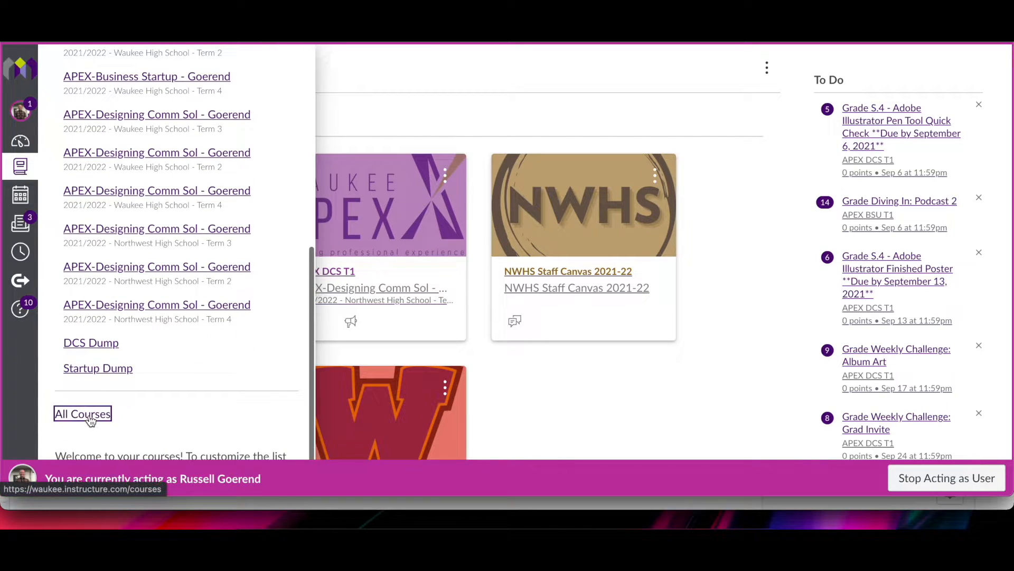
Step: Examine the unpublished APEX-Business Startup and APEX-Designing Comm Sol courses and their terms in the full course list
scroll(382, 317, "down", 5)
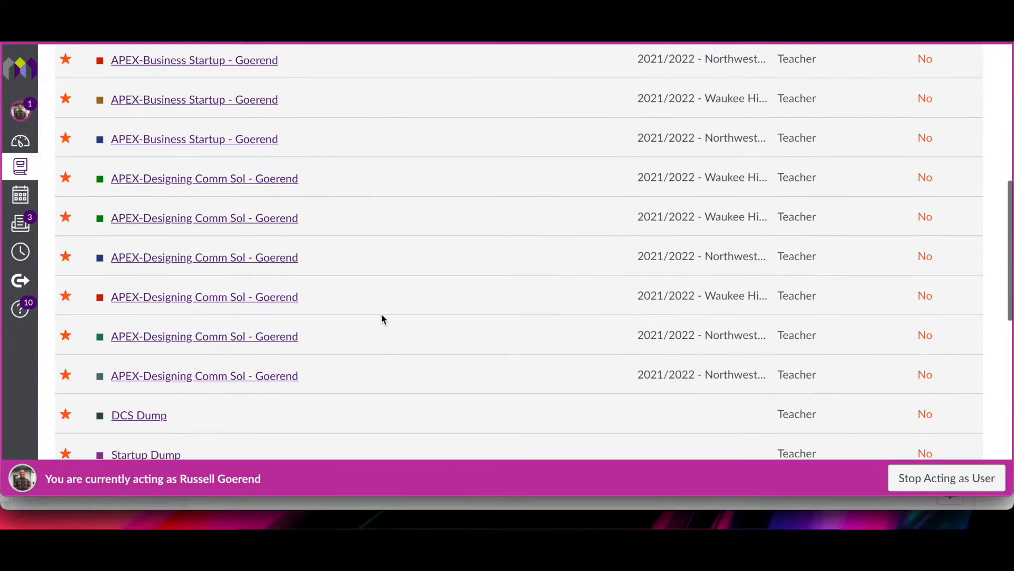
scroll(383, 317, "down", 4)
scroll(383, 319, "down", 5)
scroll(383, 318, "up", 8)
scroll(382, 317, "down", 2)
scroll(383, 317, "up", 5)
scroll(383, 317, "up", 5)
scroll(381, 313, "up", 2)
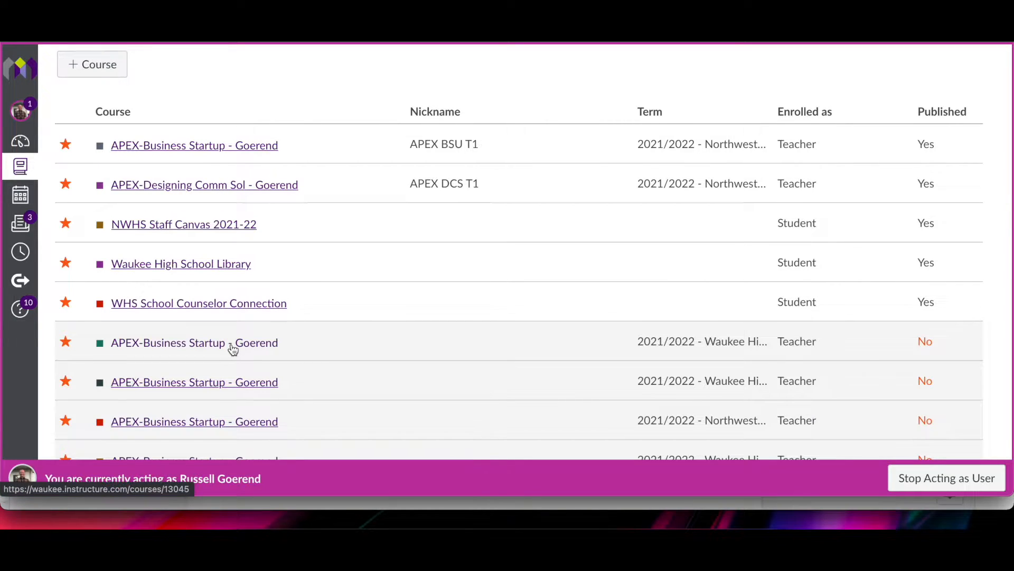
scroll(232, 349, "down", 5)
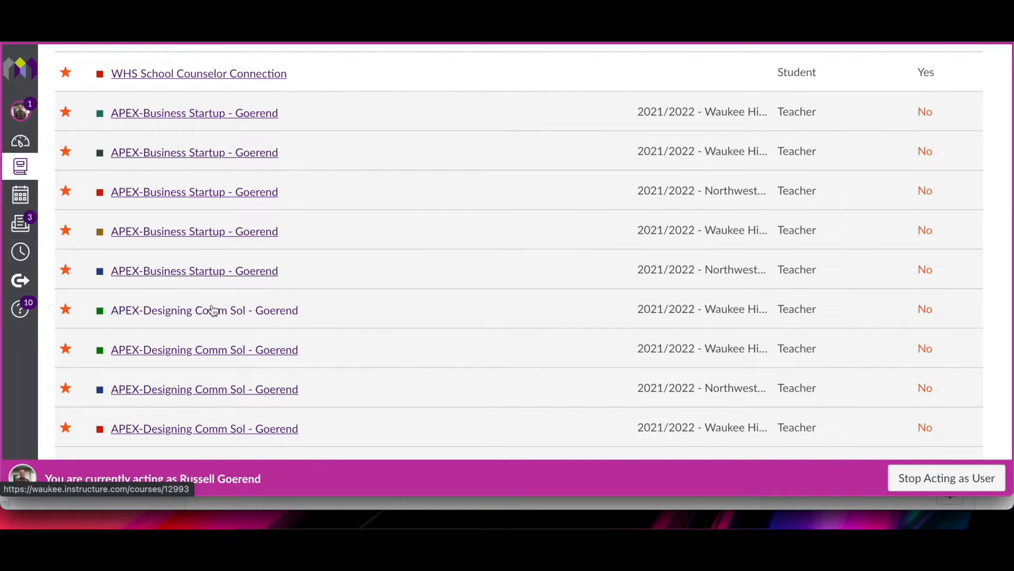
scroll(246, 317, "down", 1)
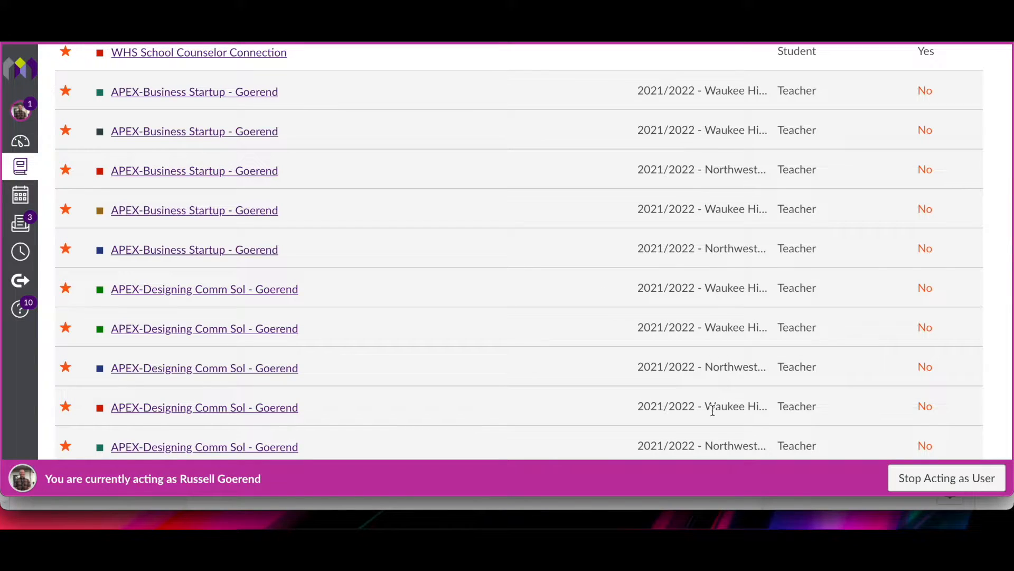
scroll(721, 372, "down", 1)
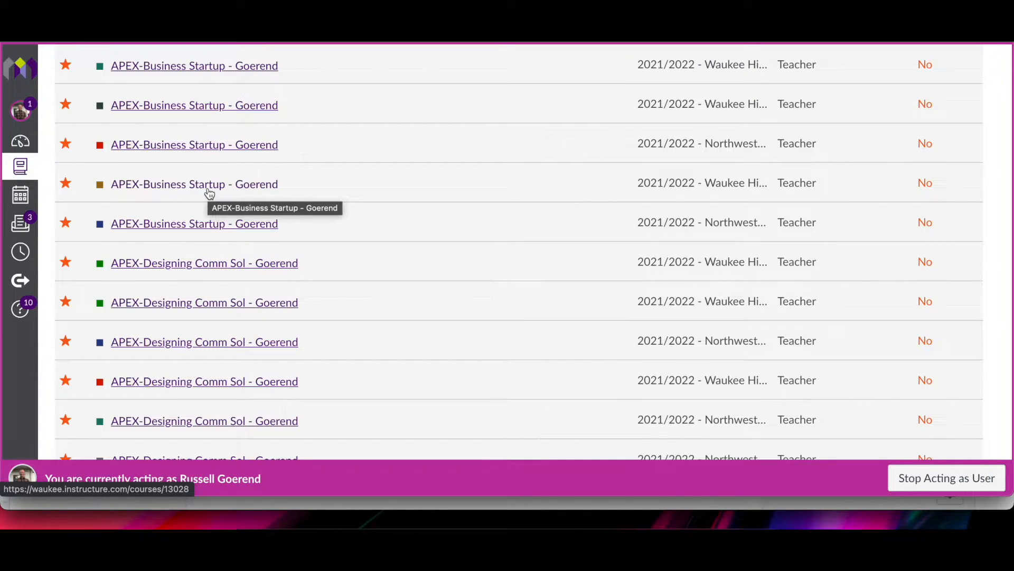
Step: Open the first unpublished Waukee High School APEX-Designing Comm Sol course in the list and go to its course settings
left_click(187, 189)
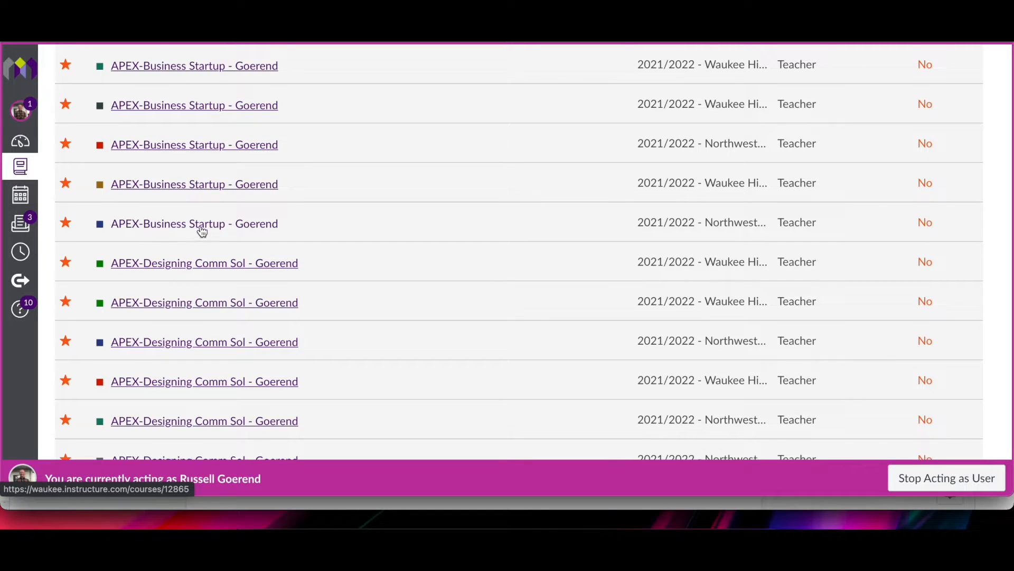
left_click(204, 265)
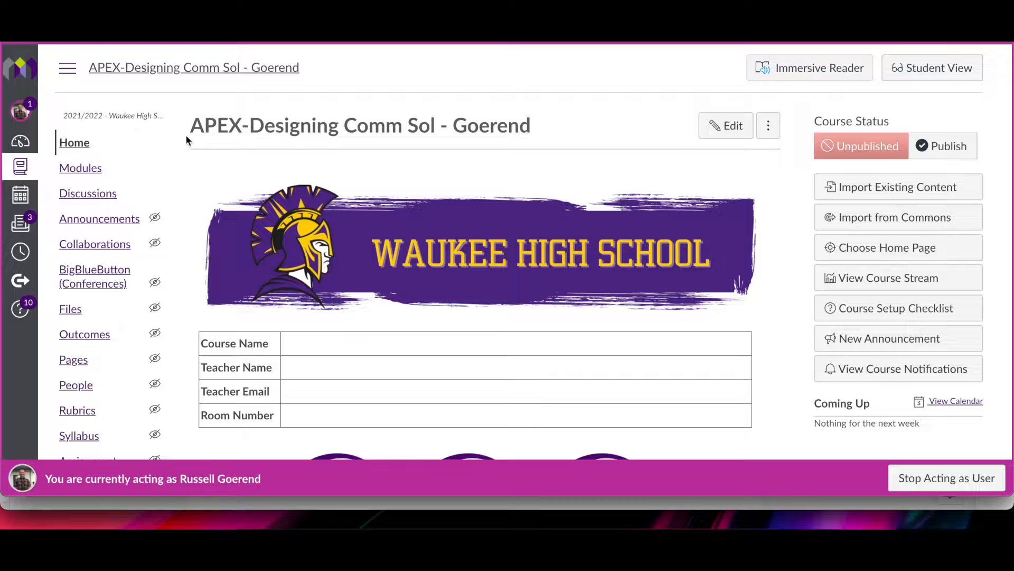
scroll(195, 270, "down", 5)
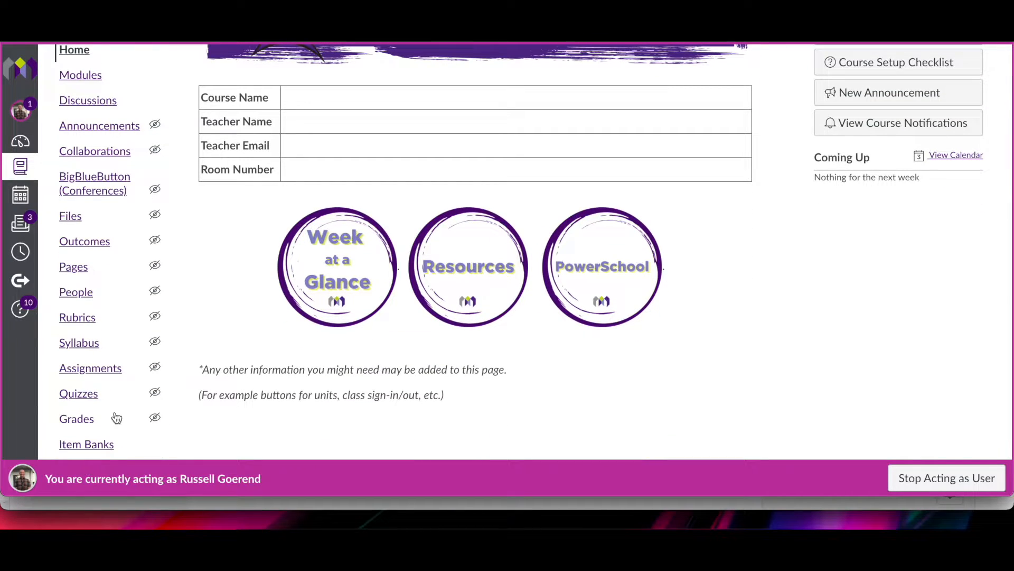
scroll(117, 418, "down", 2)
left_click(80, 391)
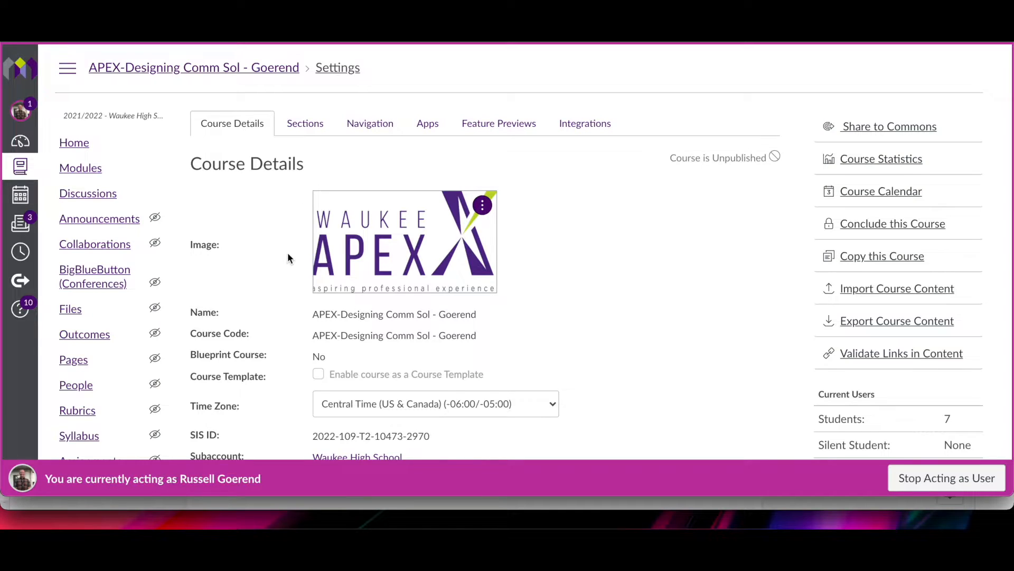
Step: Check the term and subaccount in the APEX-Designing Comm Sol course details
scroll(287, 252, "down", 2)
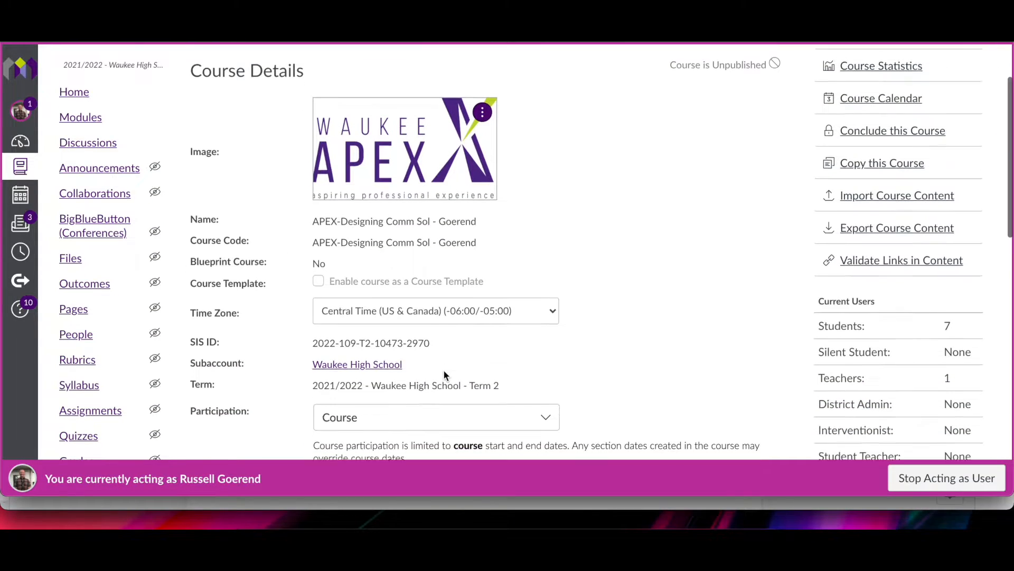
scroll(445, 369, "down", 1)
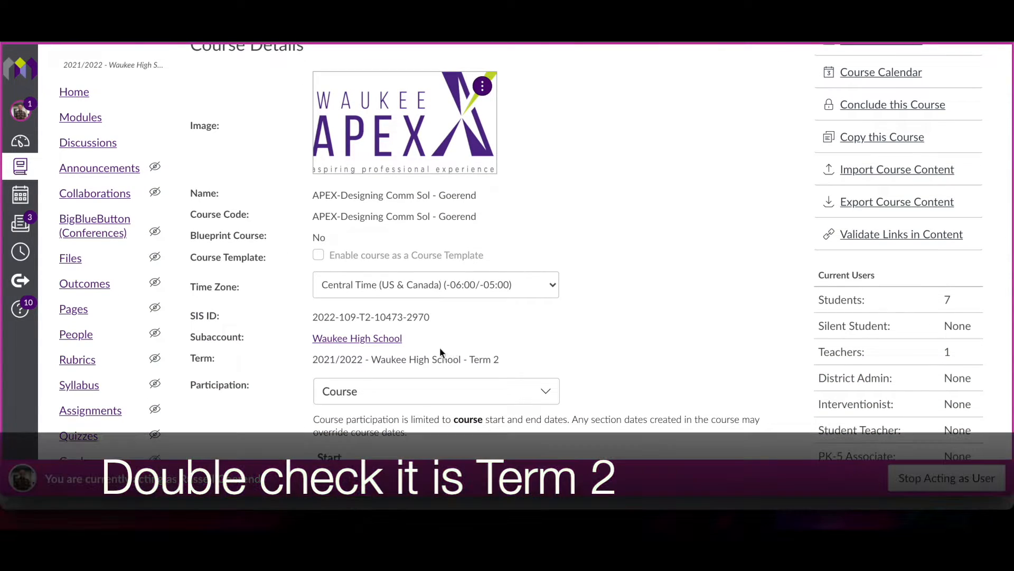
scroll(256, 236, "up", 2)
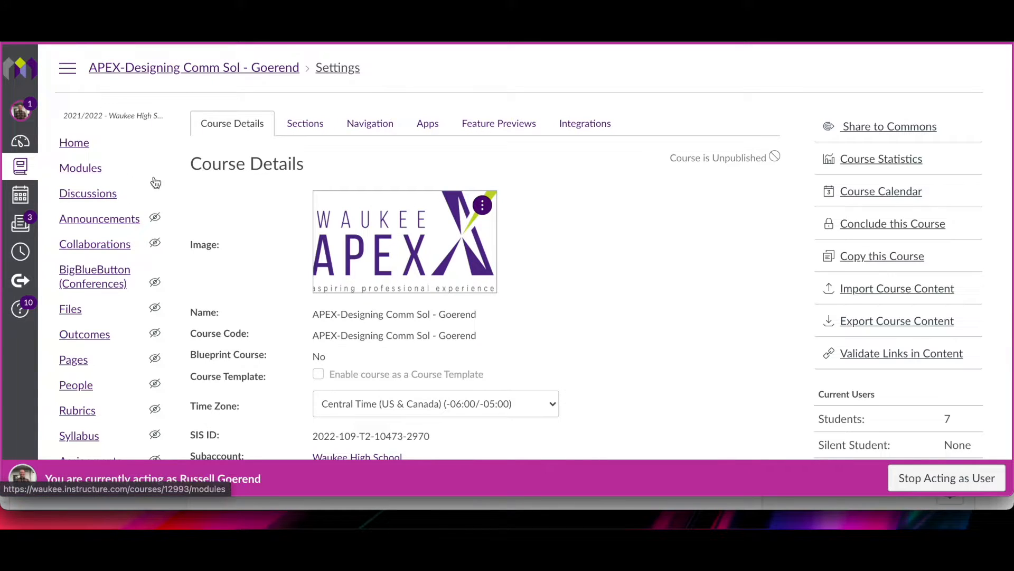
scroll(254, 326, "down", 3)
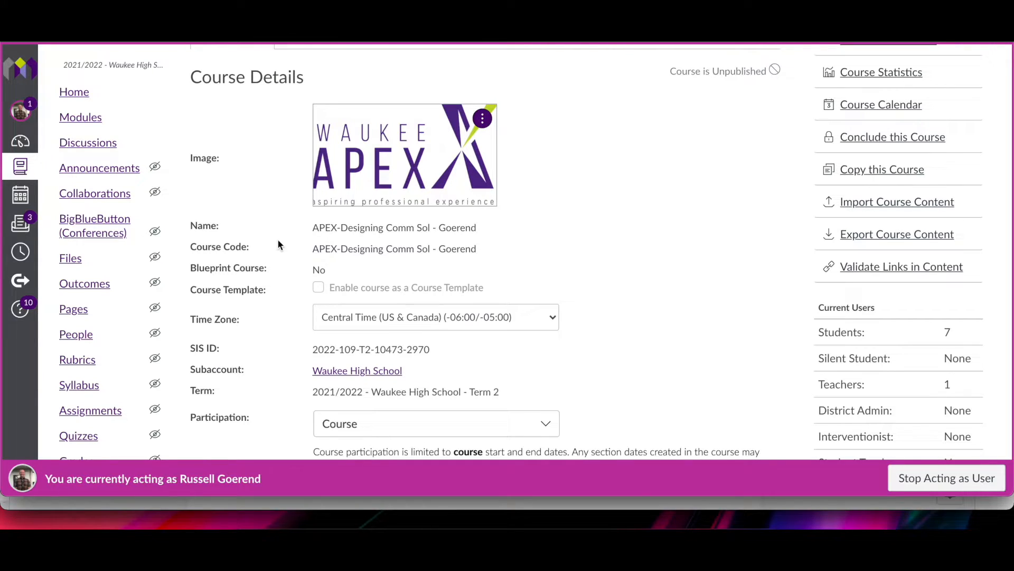
scroll(278, 242, "down", 2)
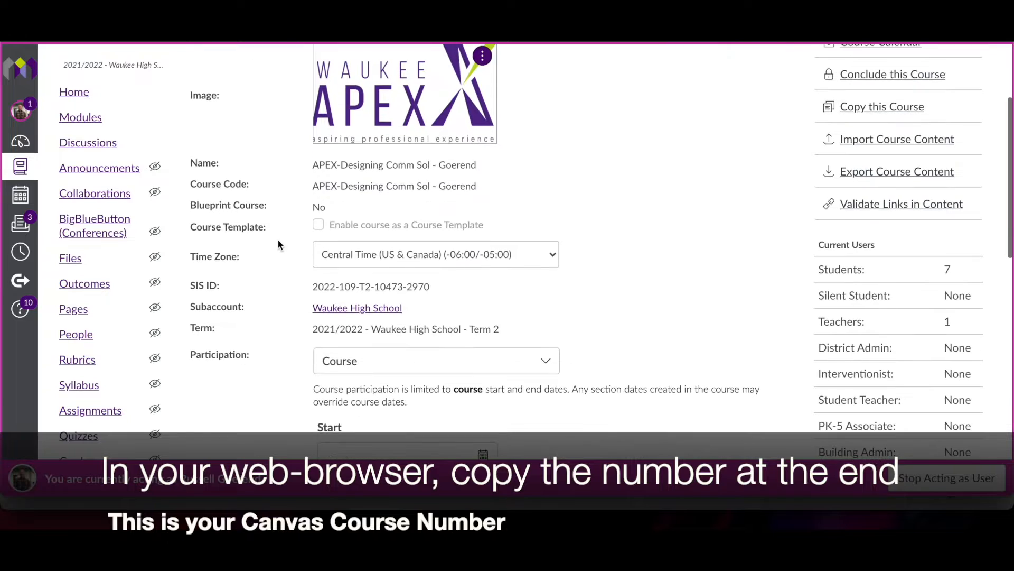
Step: View the Waukee High School course's home page and return to its course settings
scroll(278, 239, "up", 2)
left_click(74, 92)
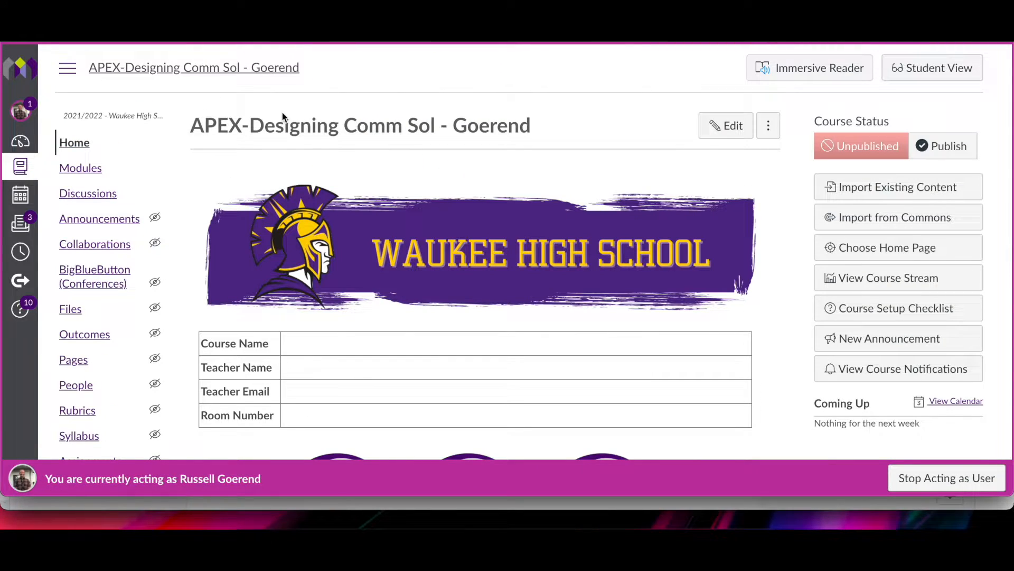
scroll(566, 272, "down", 3)
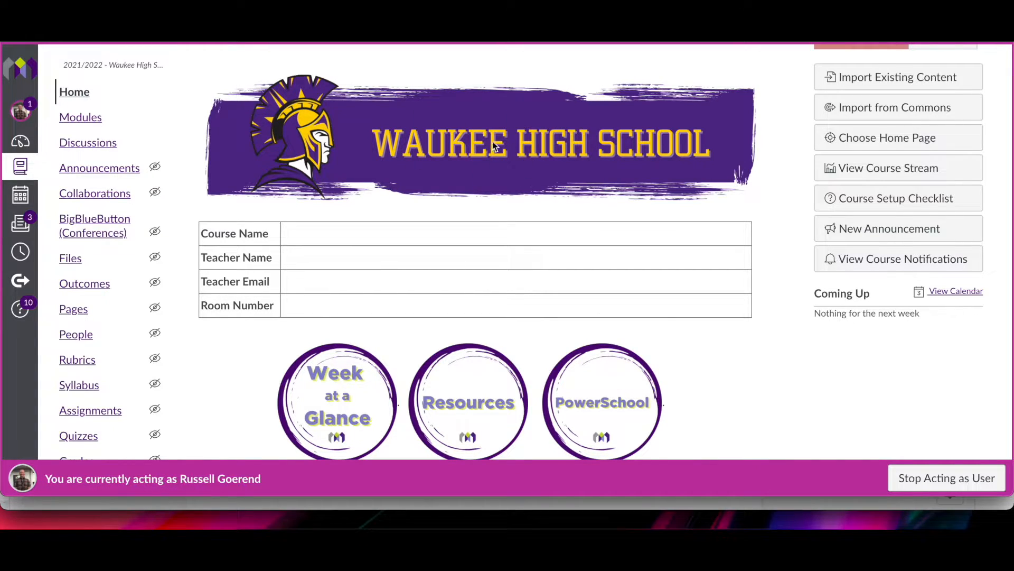
scroll(283, 217, "up", 2)
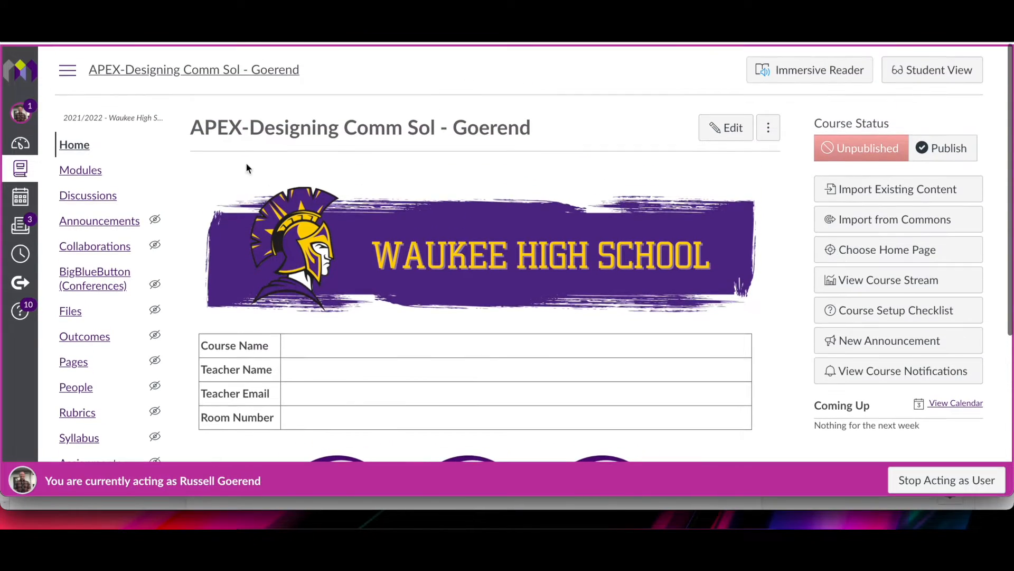
left_click(94, 276)
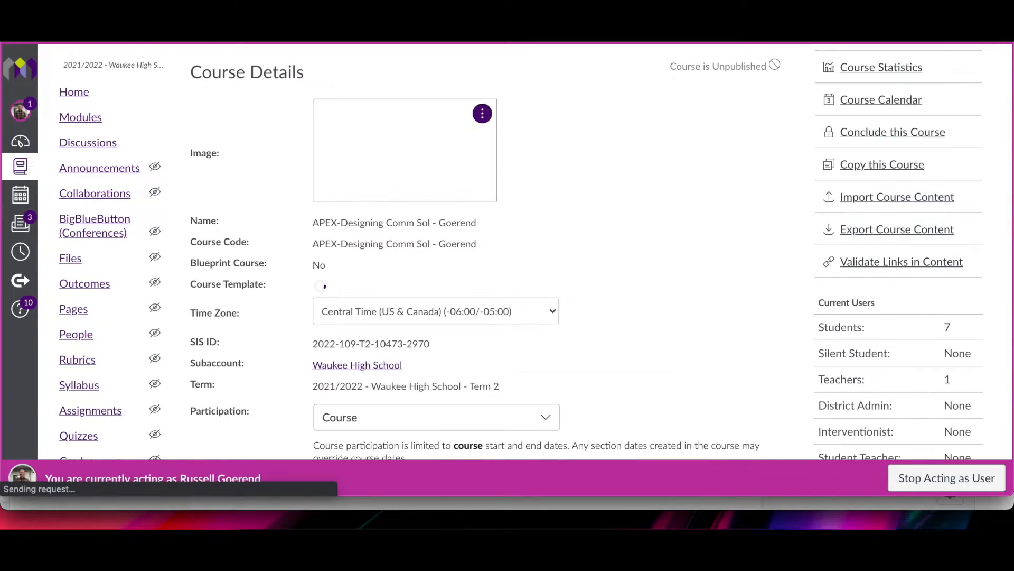
Step: Open the unpublished APEX-Designing Comm Sol course for Northwest High School, Term 2, from the teacher's courses
left_click(22, 170)
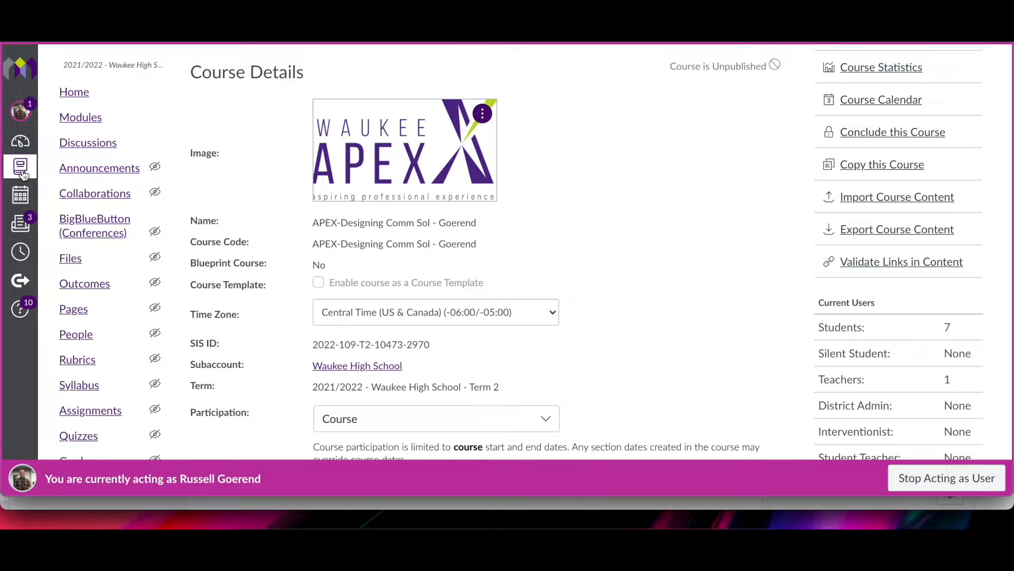
scroll(137, 319, "down", 2)
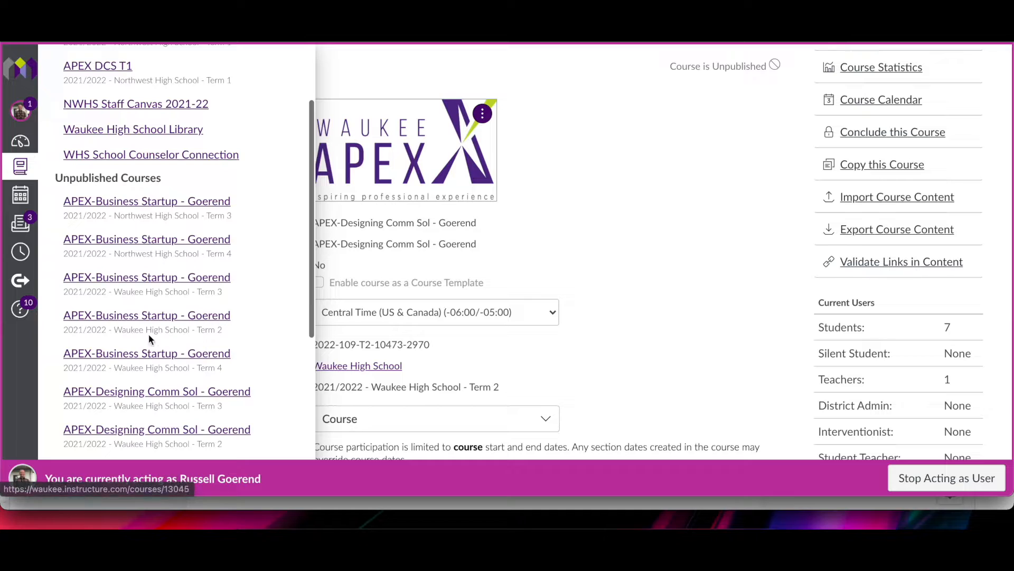
scroll(148, 354, "down", 1)
scroll(147, 364, "down", 2)
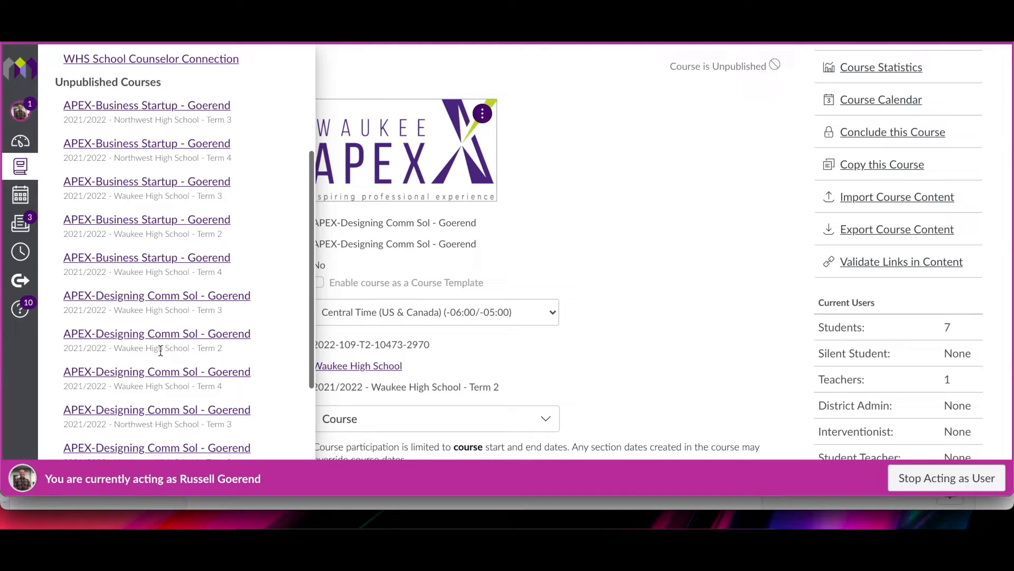
scroll(161, 350, "down", 2)
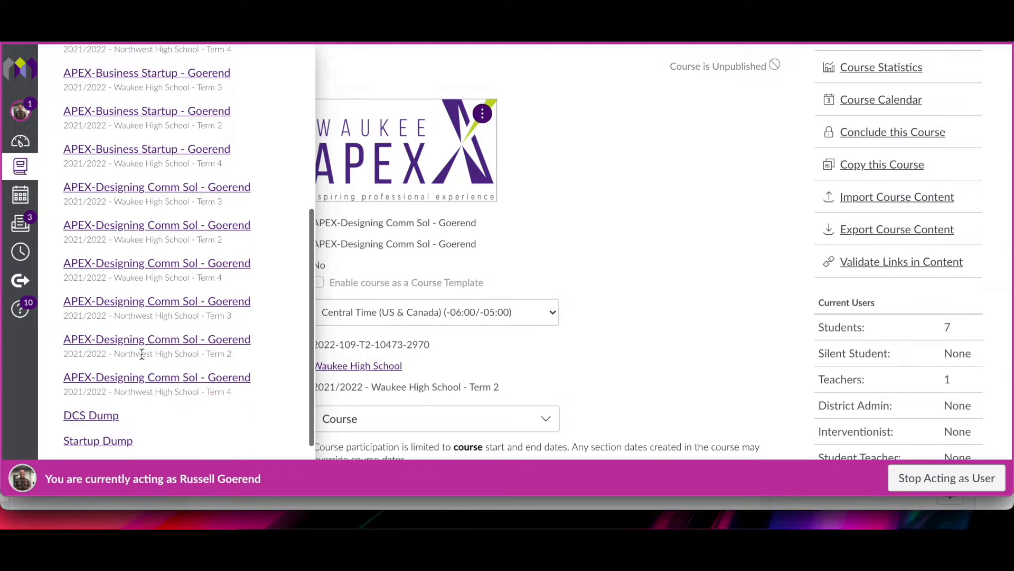
left_click(165, 341)
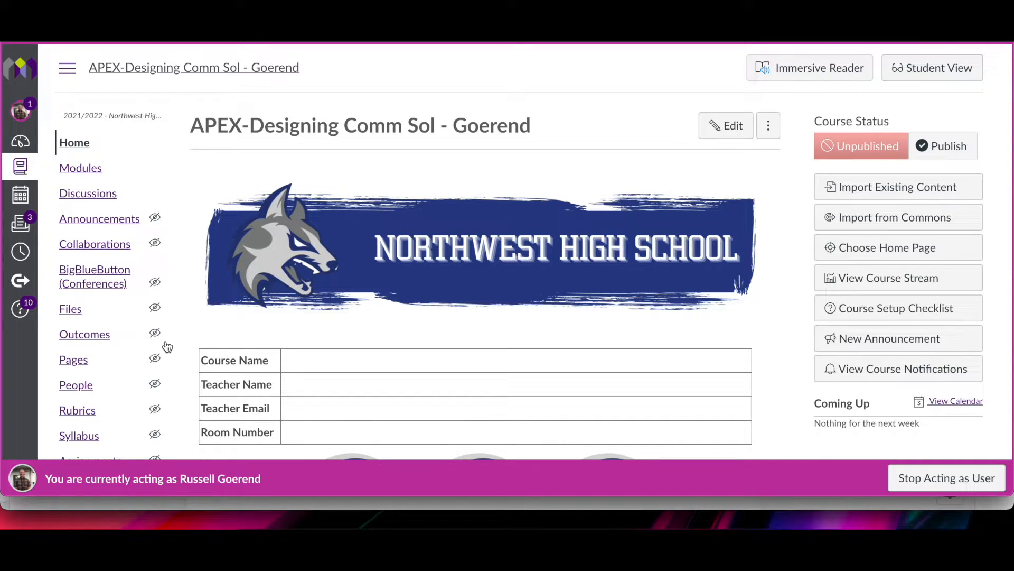
Step: Go to the Northwest High School course's settings and check its subaccount and term in the course details
scroll(280, 259, "down", 4)
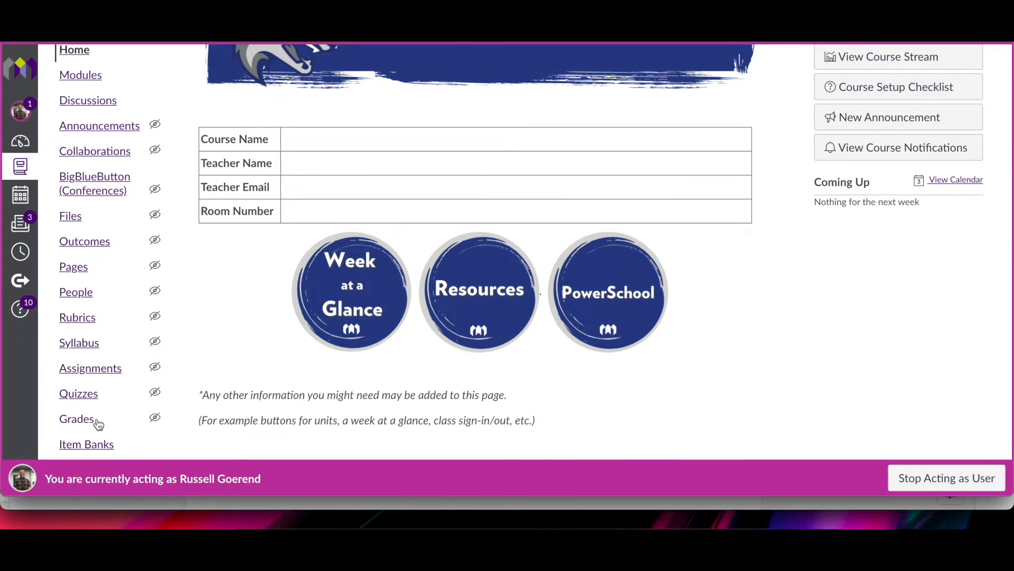
scroll(84, 417, "down", 2)
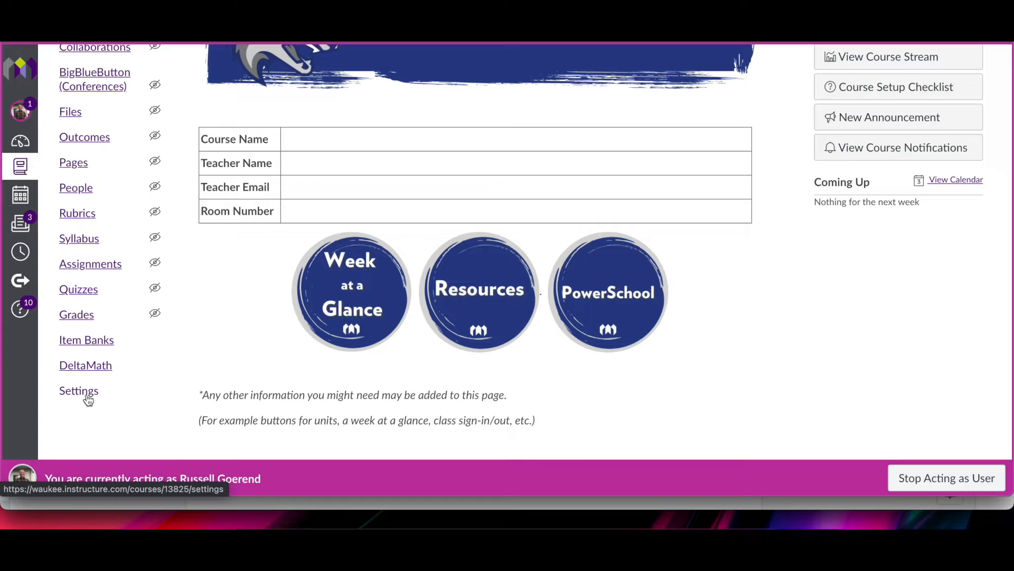
left_click(88, 400)
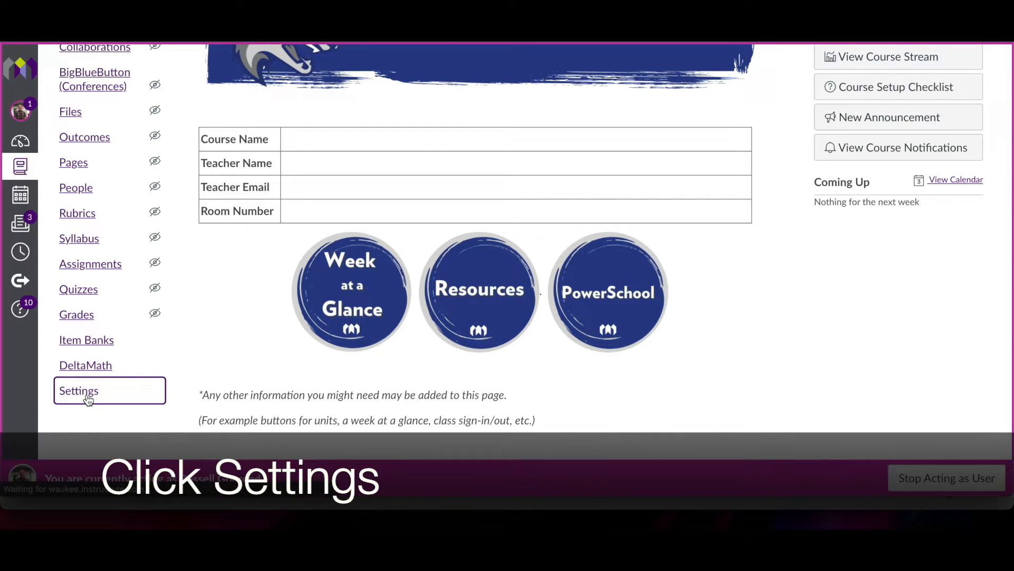
scroll(263, 218, "down", 1)
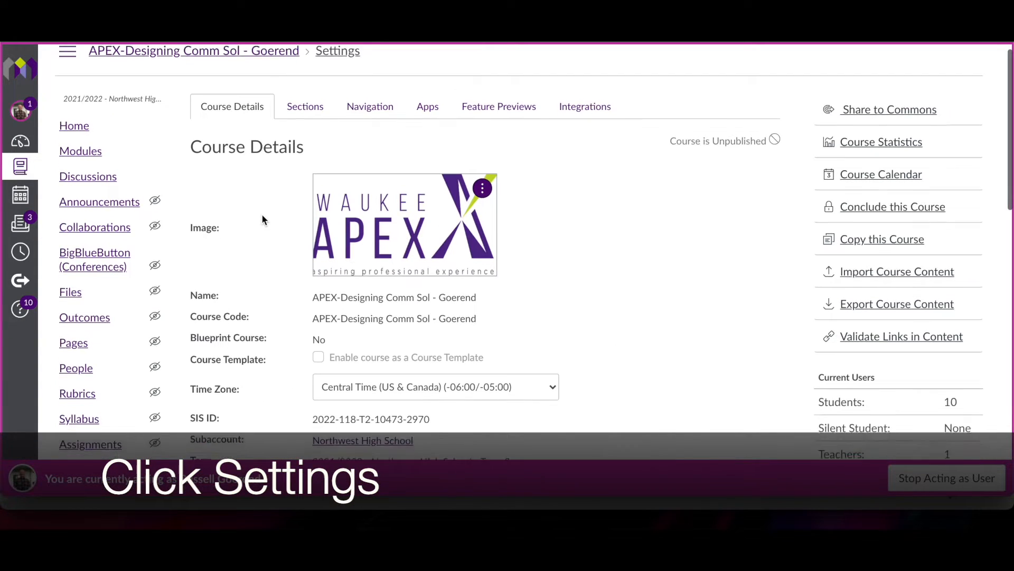
scroll(263, 216, "down", 1)
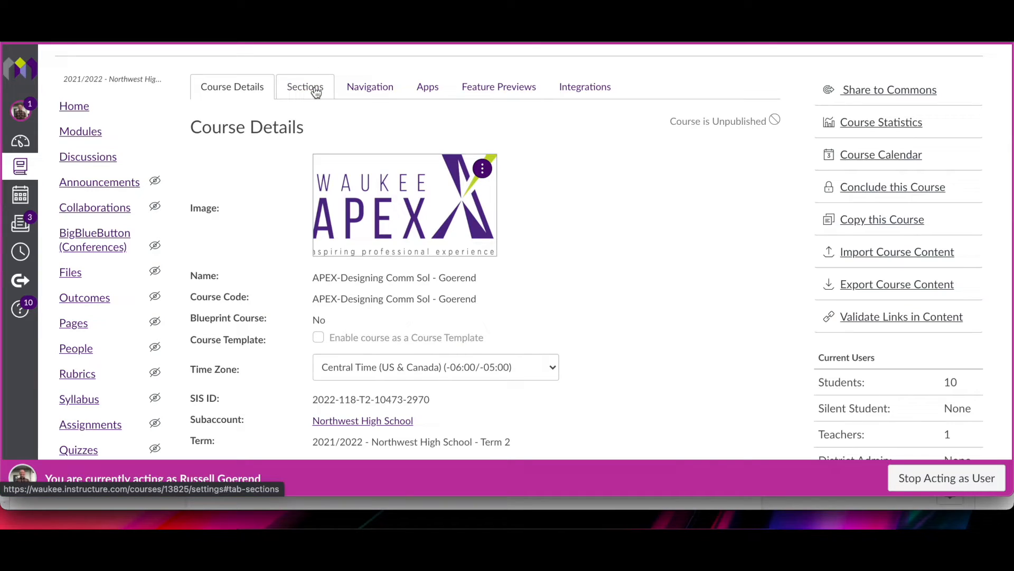
Step: Open the 5-8(A) section from the Northwest course's sections and look through its current enrollments
left_click(305, 87)
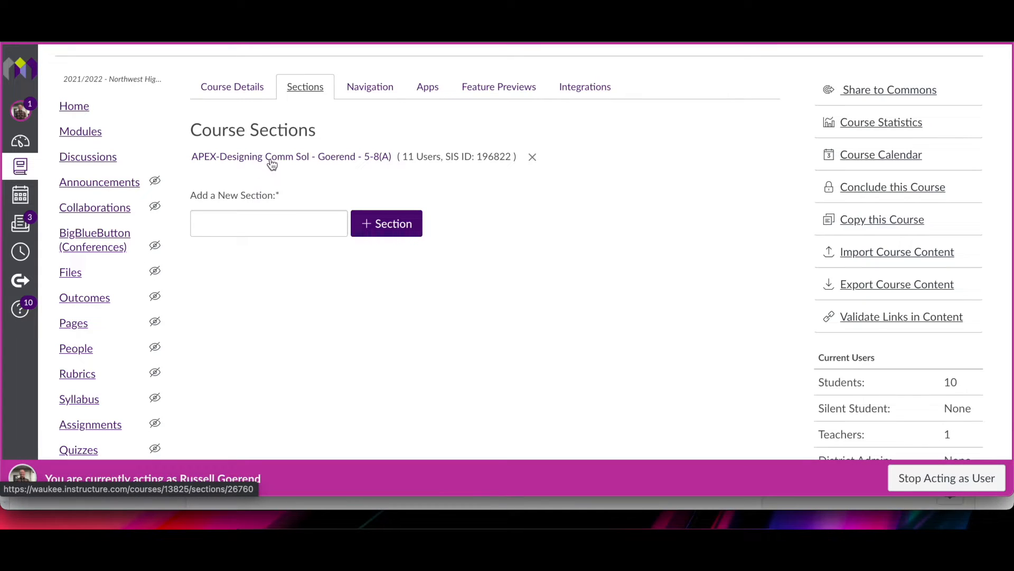
left_click(293, 157)
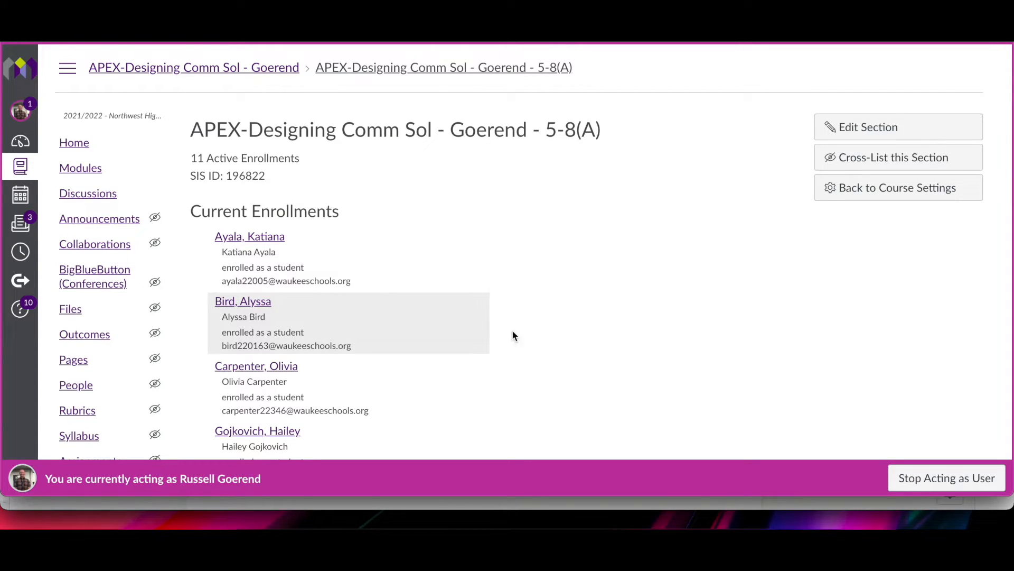
scroll(525, 376, "down", 10)
scroll(526, 377, "up", 10)
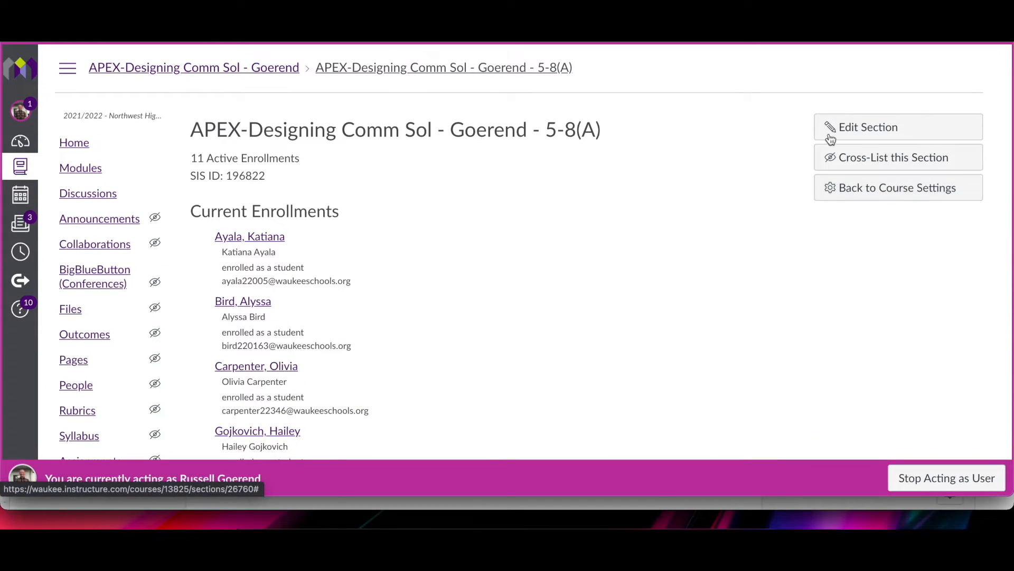
Step: Cross-list the 5-8(A) section into the Waukee High School parent course with course ID 12993
left_click(885, 168)
left_click(488, 324)
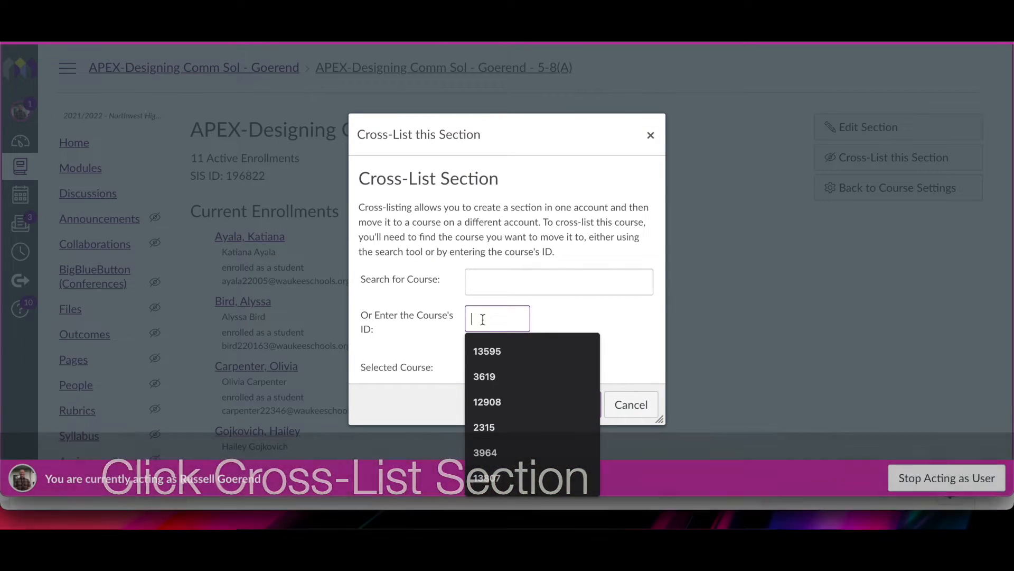
type("12993")
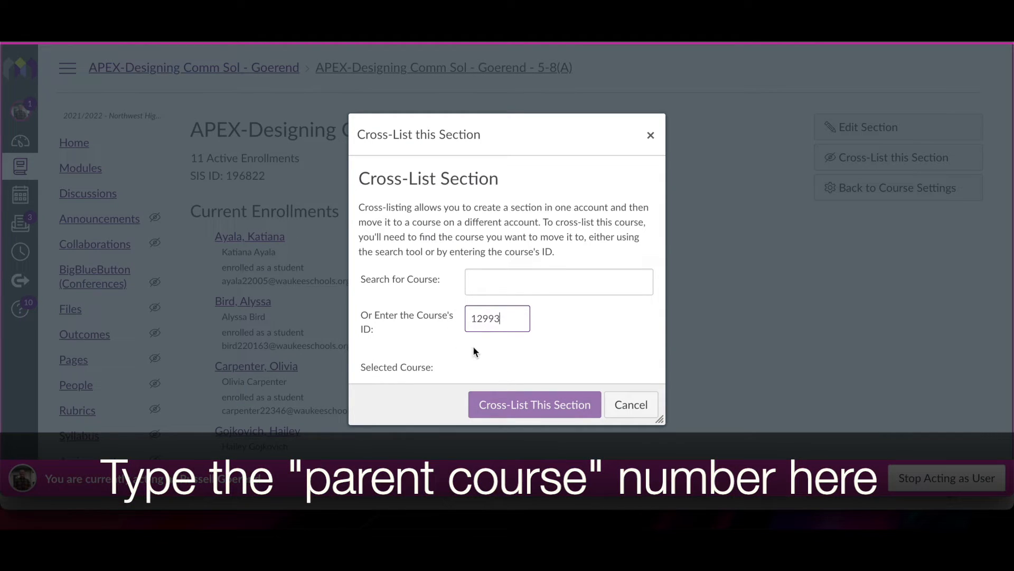
left_click(431, 339)
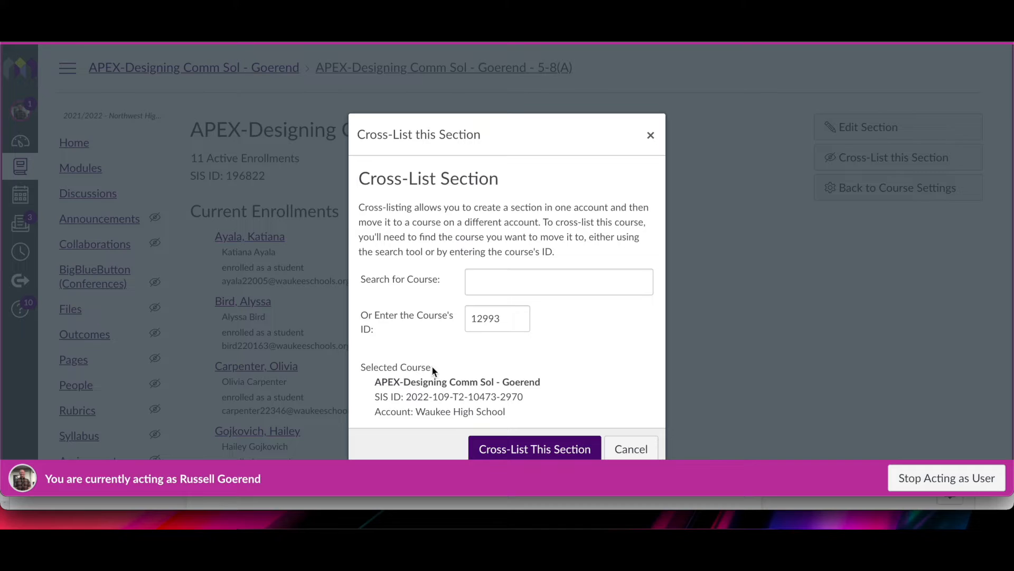
scroll(500, 402, "down", 1)
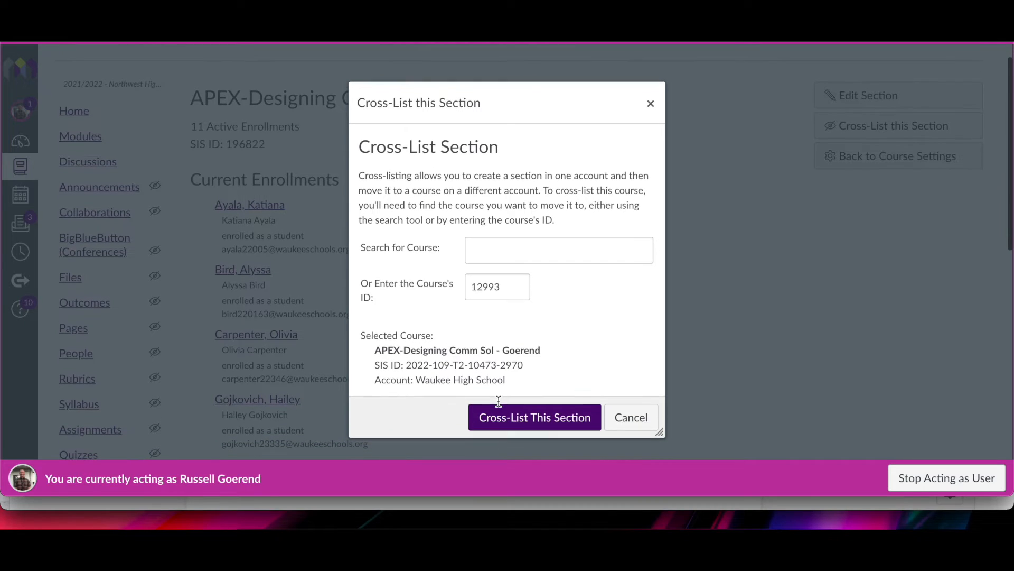
left_click(535, 423)
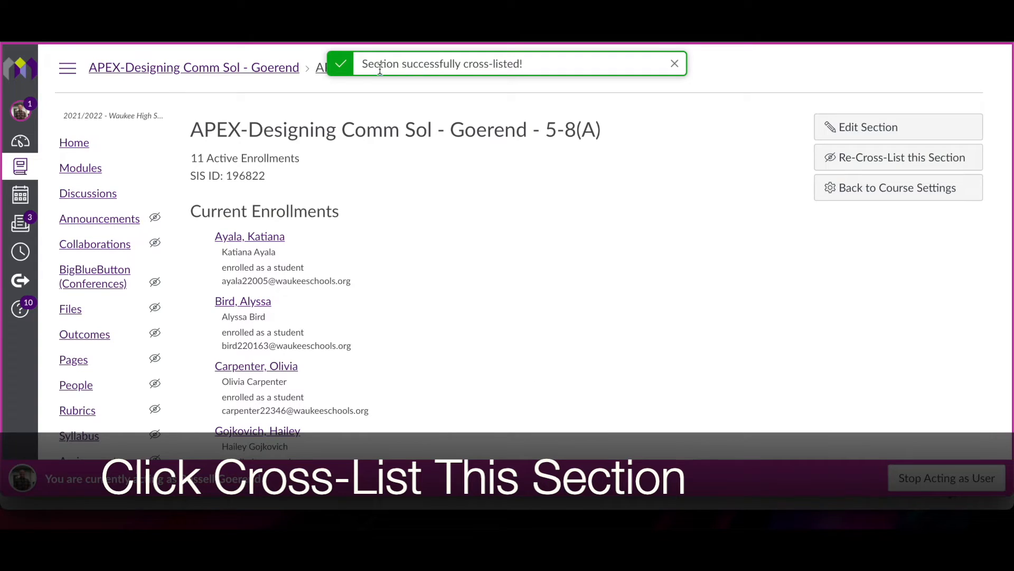
Step: Open the unpublished APEX-Designing Comm Sol course for Waukee High School, Term 2, from the teacher's courses
left_click(20, 168)
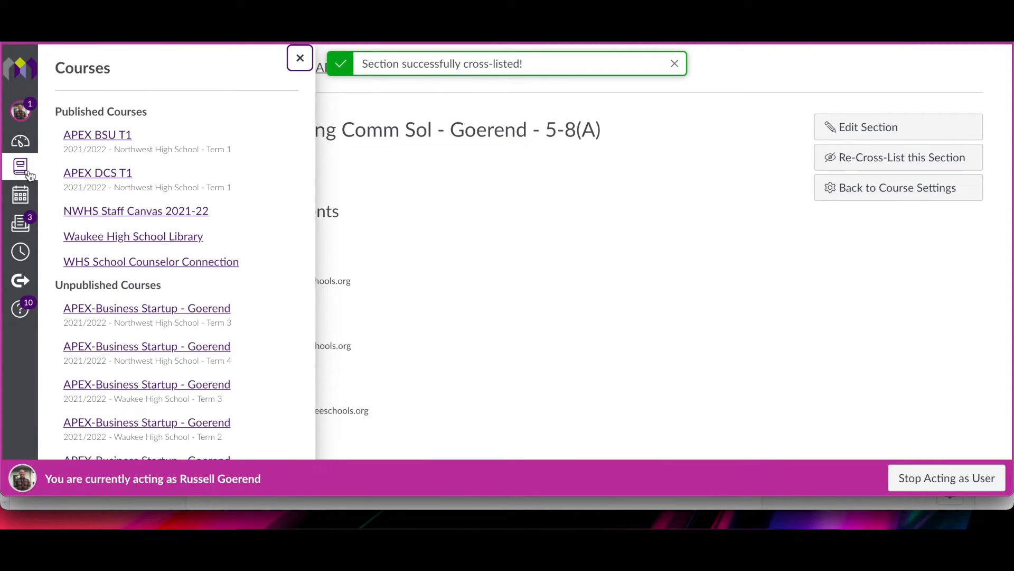
scroll(103, 283, "down", 1)
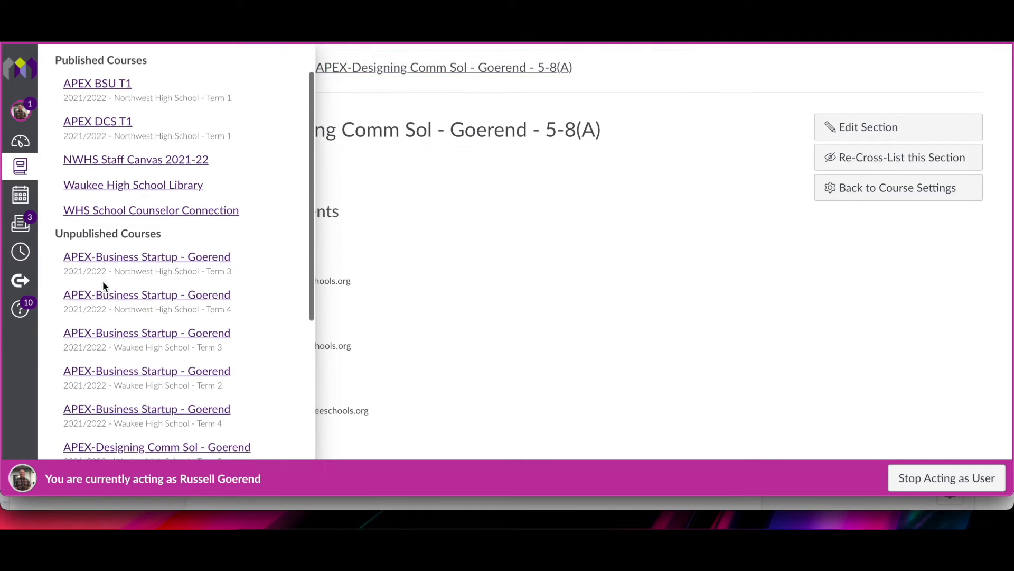
scroll(103, 280, "down", 1)
scroll(154, 329, "down", 1)
scroll(154, 338, "down", 2)
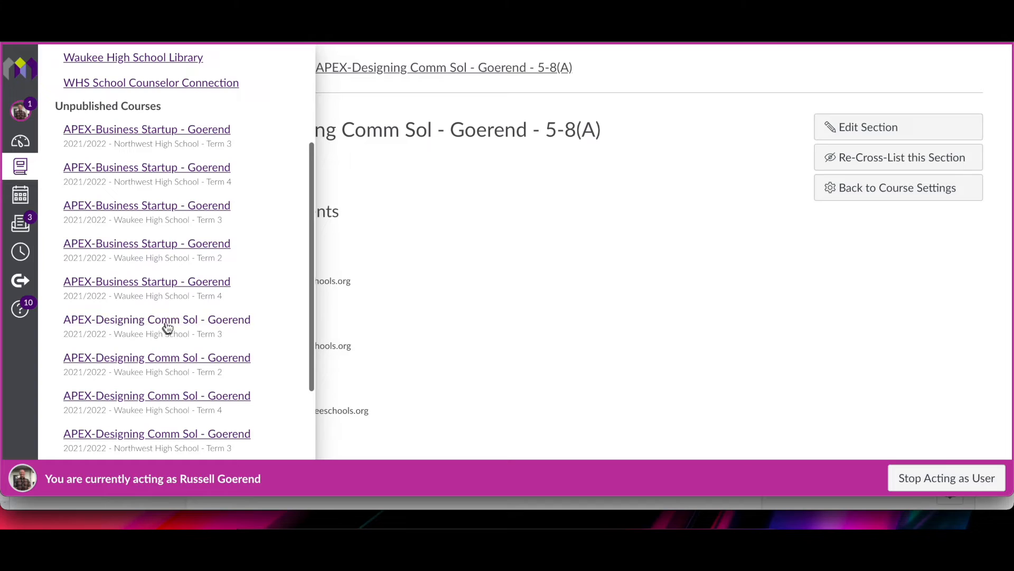
scroll(161, 334, "down", 1)
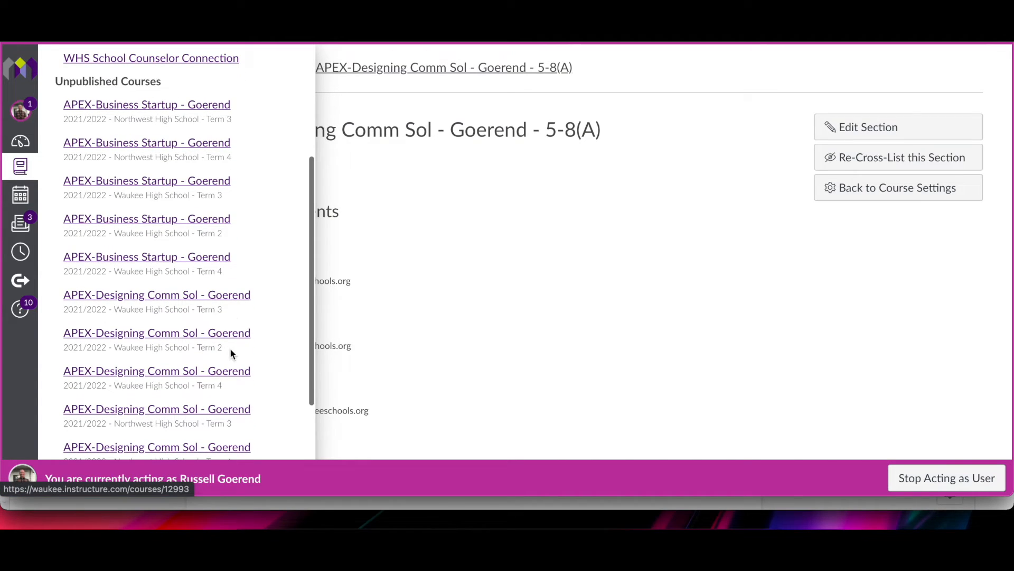
left_click(147, 335)
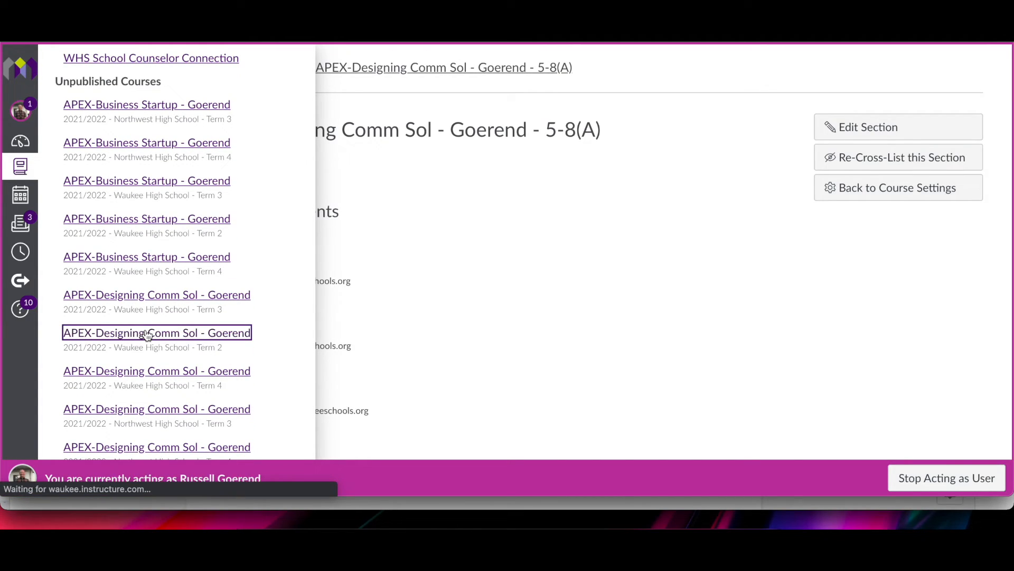
Step: Review the people enrolled in the Waukee High School parent course and their sections, and return to the course home page
scroll(302, 309, "down", 1)
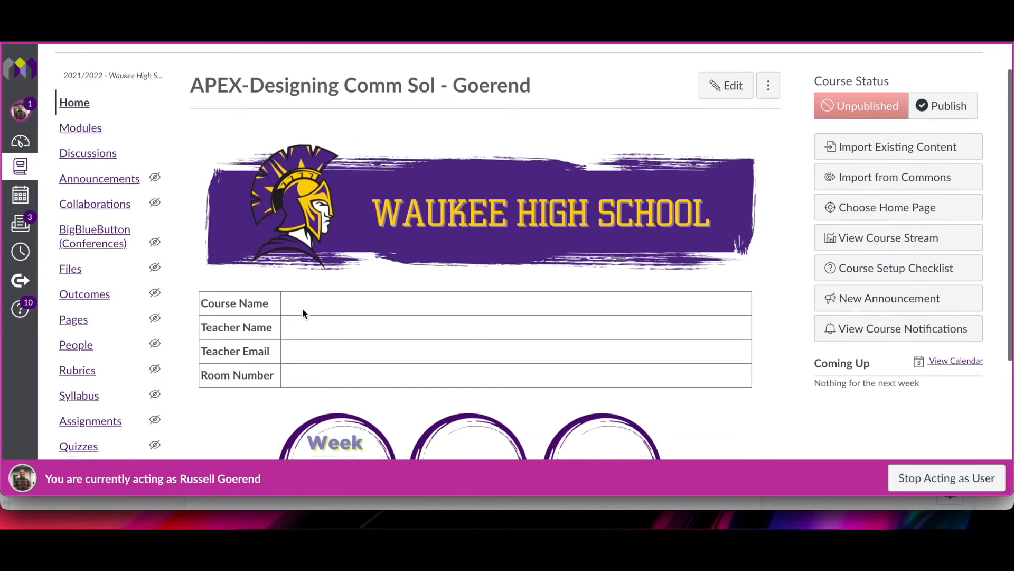
scroll(118, 312, "down", 1)
left_click(76, 303)
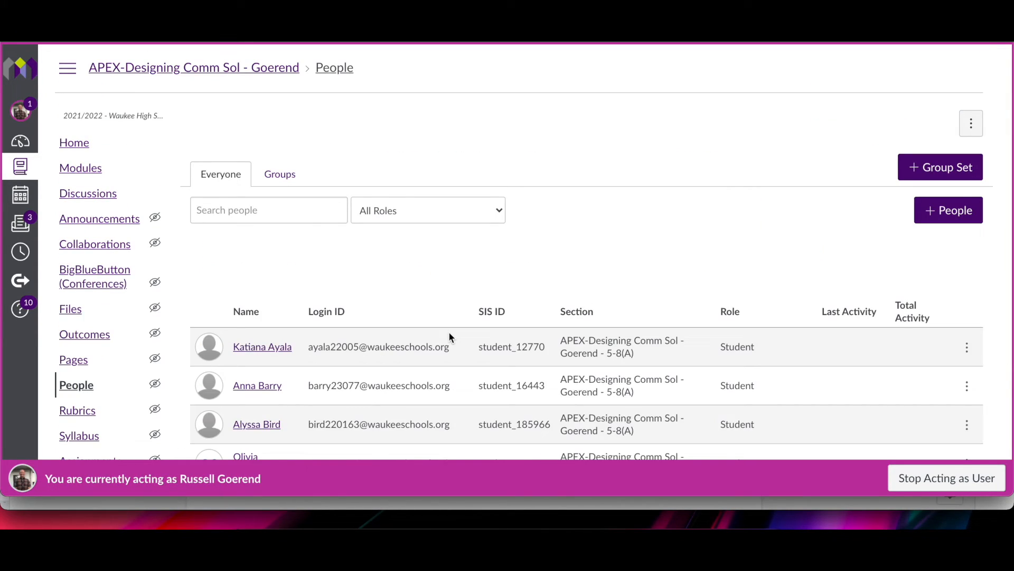
scroll(448, 333, "down", 1)
scroll(449, 332, "down", 12)
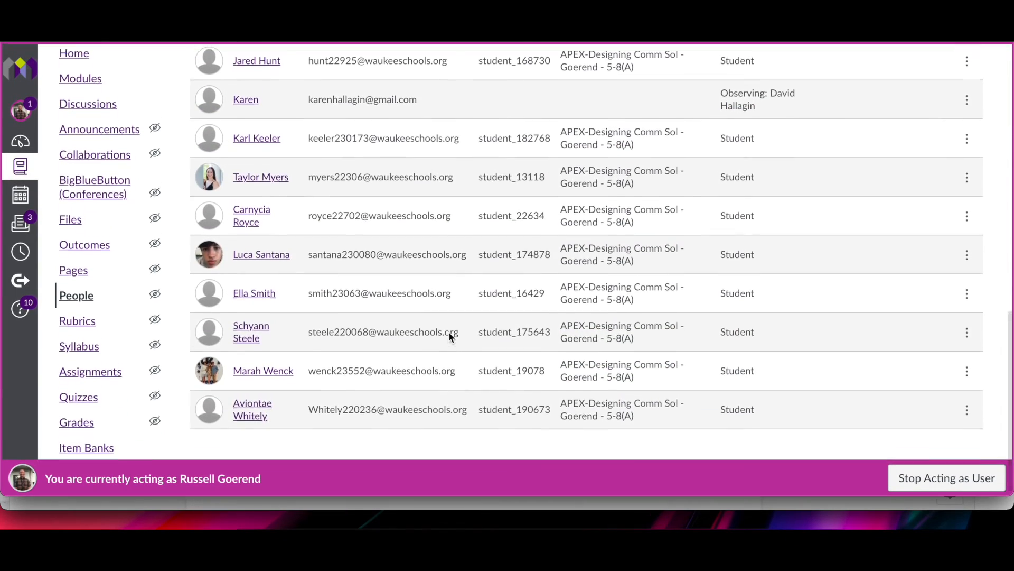
scroll(449, 331, "up", 13)
left_click(80, 147)
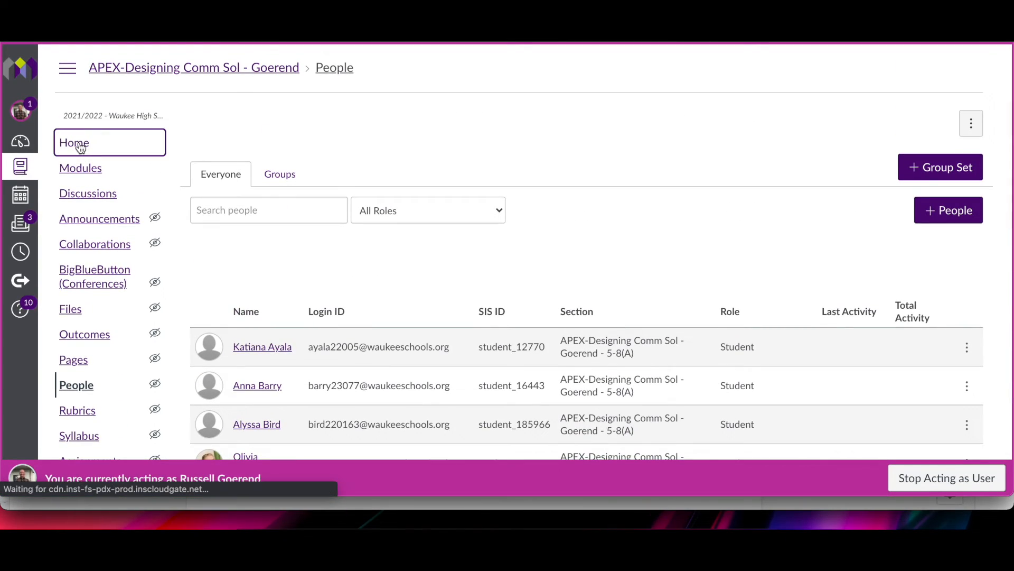